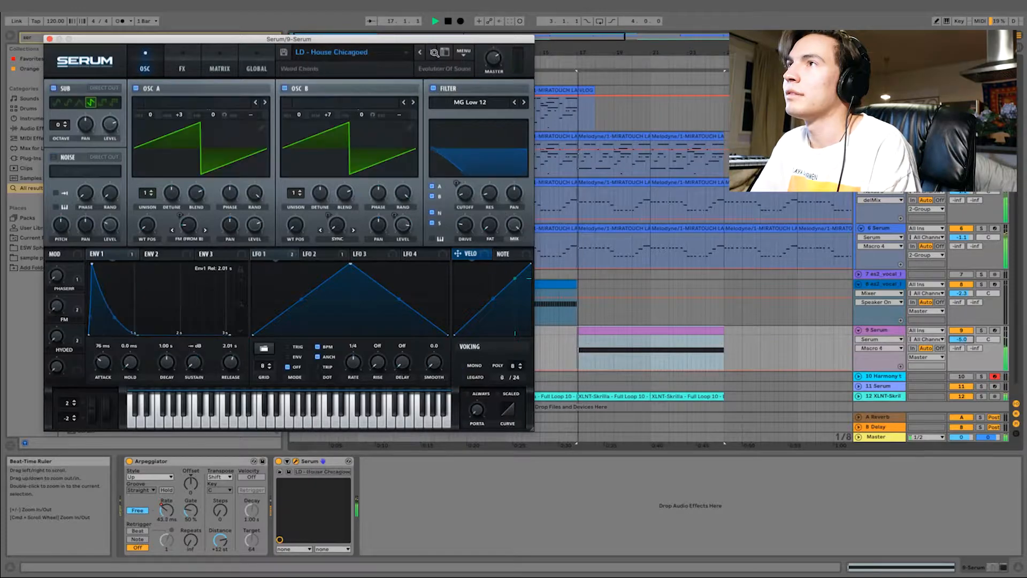
# Transpose all notes of the 9 Serum track's MIDI clip up an octave.
pyautogui.press('space')
pyautogui.press('space')
pyautogui.press('space')
pyautogui.doubleClick(602, 328)
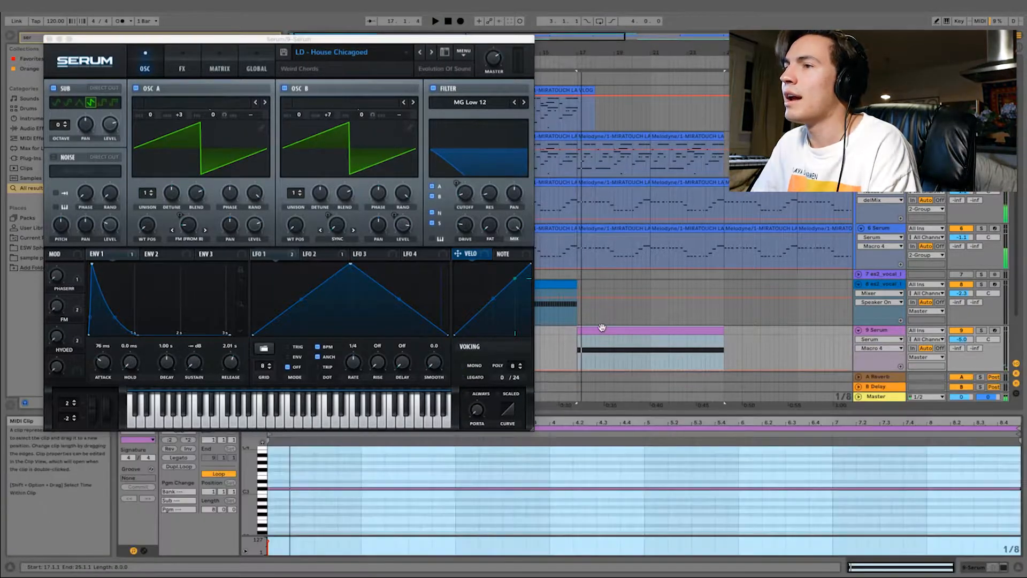
pyautogui.click(518, 454)
pyautogui.hotkey('shift', 'Up')
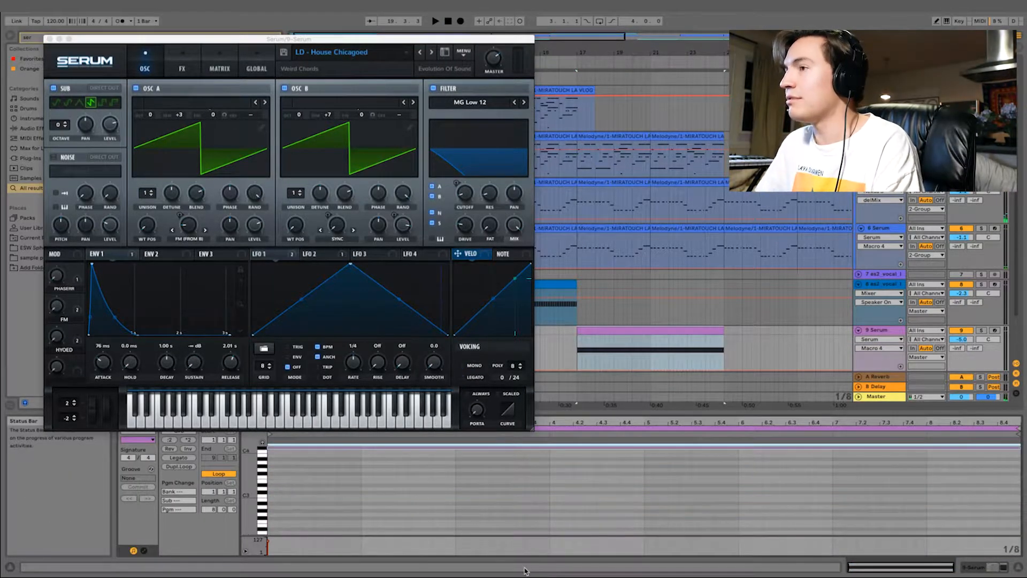
# Load Serum's LD - House Piano preset, play it back and raise the 9 Serum track's volume to -0.7 dB.
pyautogui.click(431, 52)
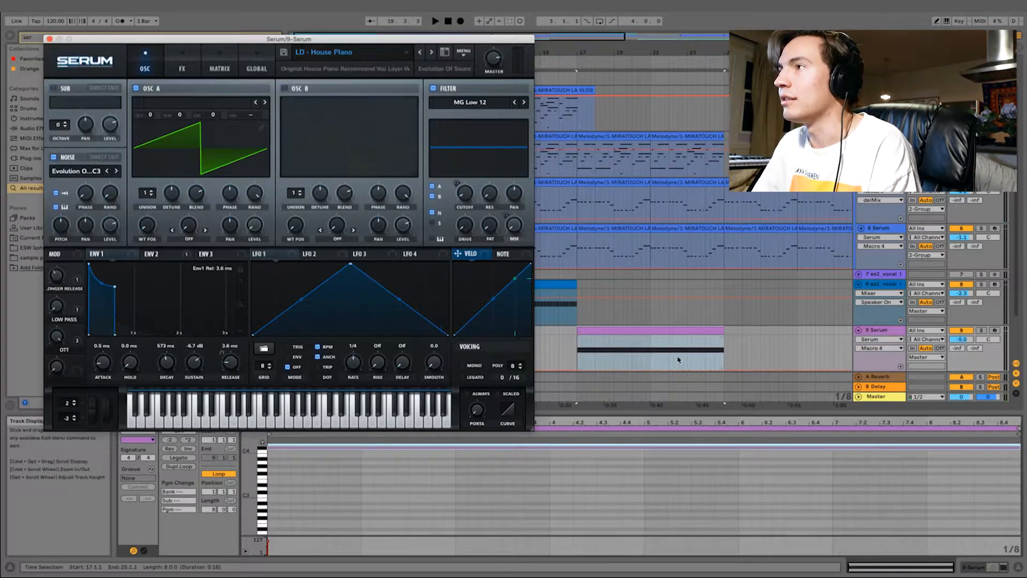
pyautogui.press('space')
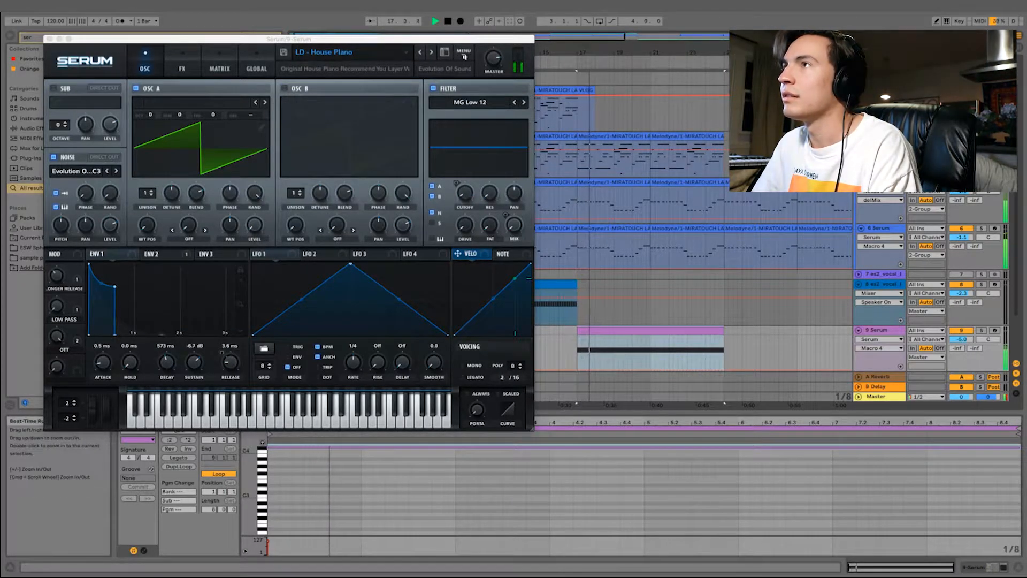
pyautogui.click(961, 339)
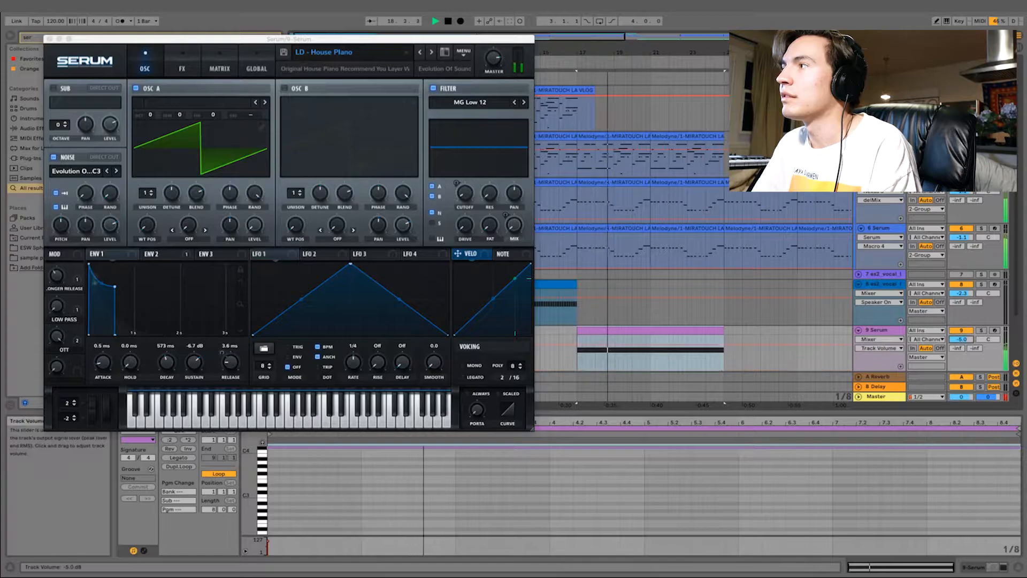
# Solo the 9 Serum track and audition the following lead presets from LD - Ibiza to LD - Melodic Guitar.
pyautogui.click(431, 52)
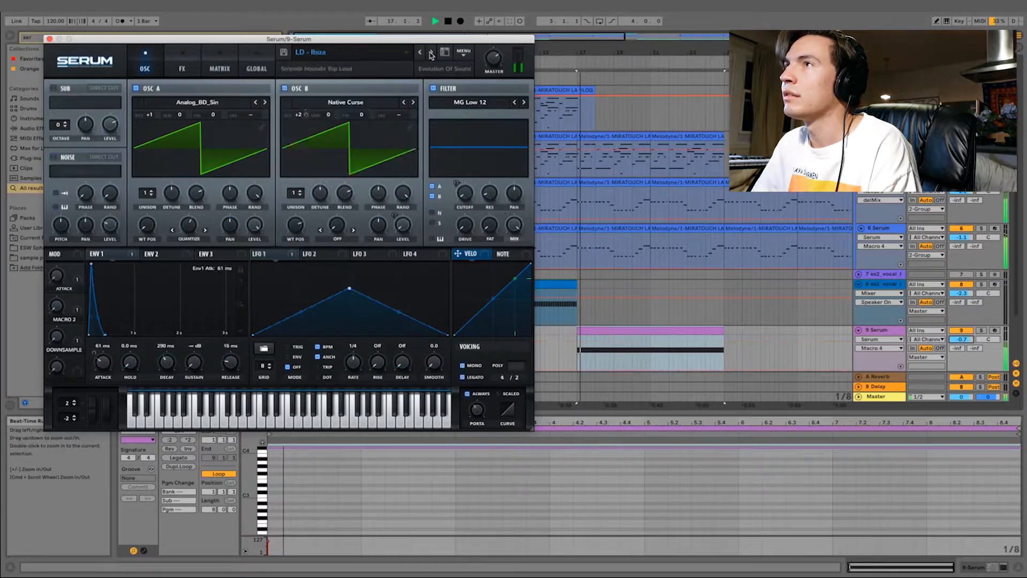
pyautogui.click(981, 330)
pyautogui.press('space')
pyautogui.press('space')
pyautogui.press('space')
pyautogui.click(434, 52)
pyautogui.click(433, 53)
pyautogui.press('space')
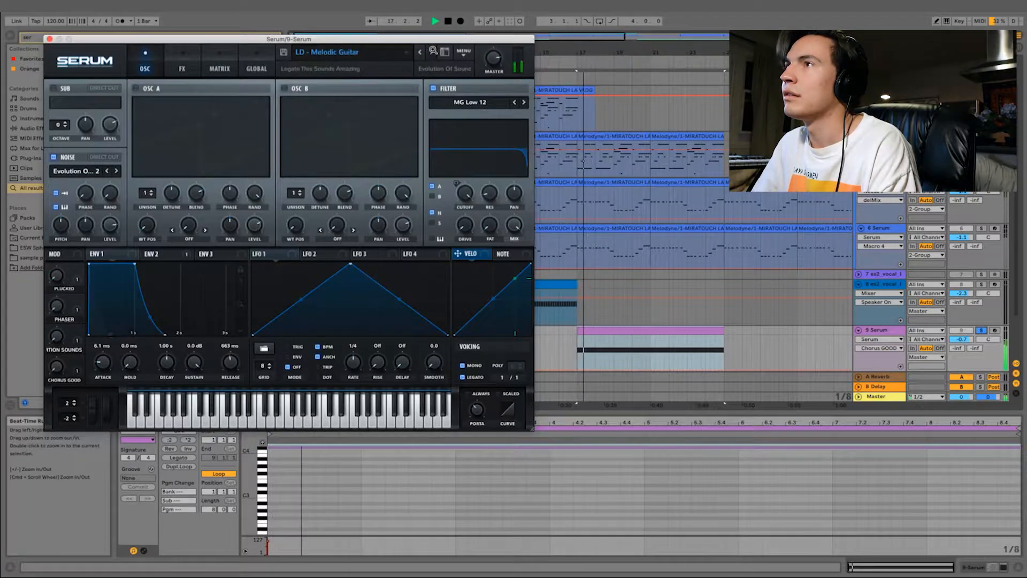
# Continue auditioning the next Serum lead presets, through LD - Naked Mole Rat to LD - Piano Magic.
pyautogui.press('space')
pyautogui.click(434, 52)
pyautogui.press('space')
pyautogui.press('space')
pyautogui.click(434, 52)
pyautogui.click(434, 51)
pyautogui.press('space')
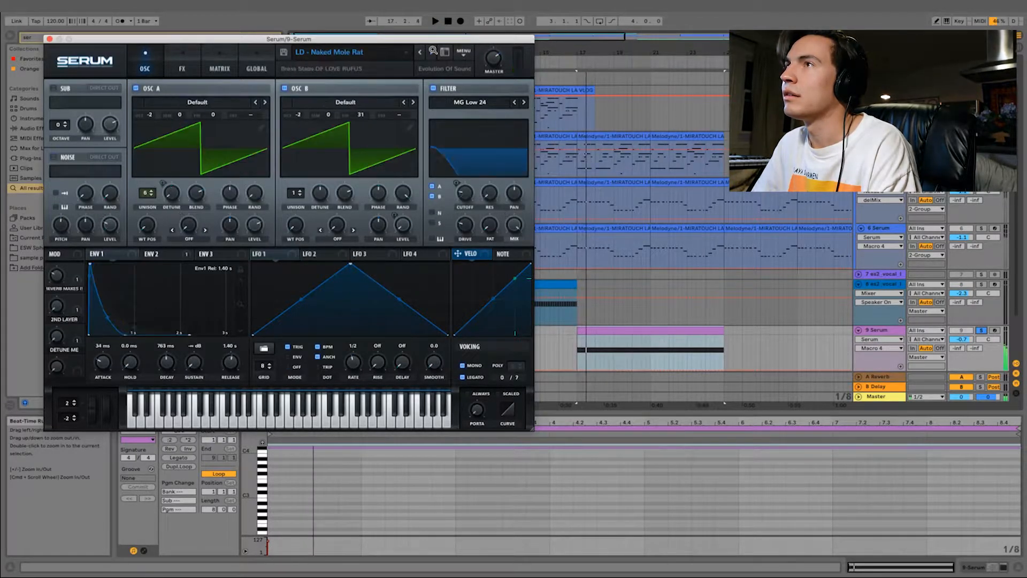
pyautogui.click(434, 51)
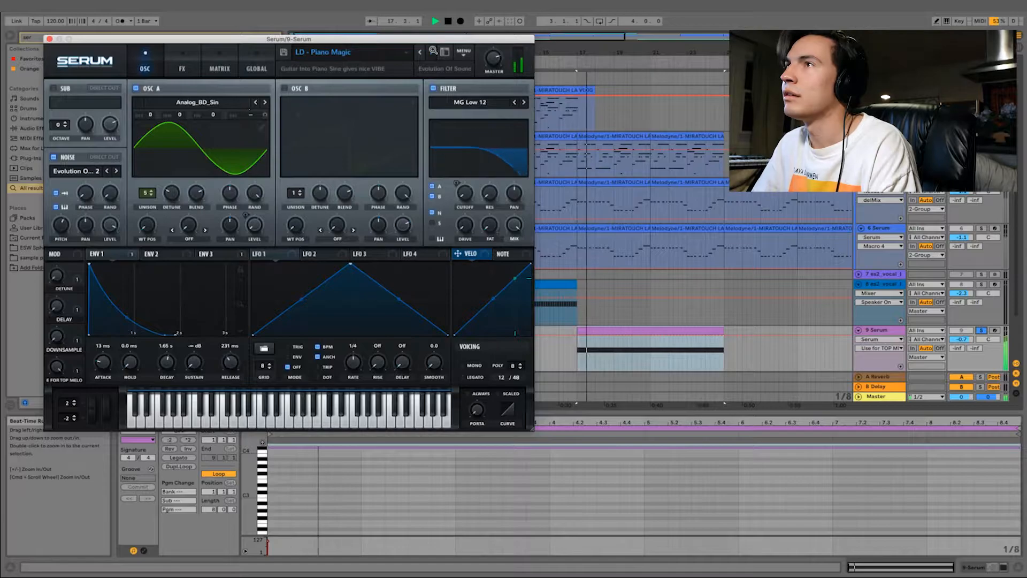
# Advance past LD - Saw Chords to the LD - Saw Noise preset, then unsolo the track to hear it in the full arrangement.
pyautogui.click(434, 51)
pyautogui.press('space')
pyautogui.click(434, 51)
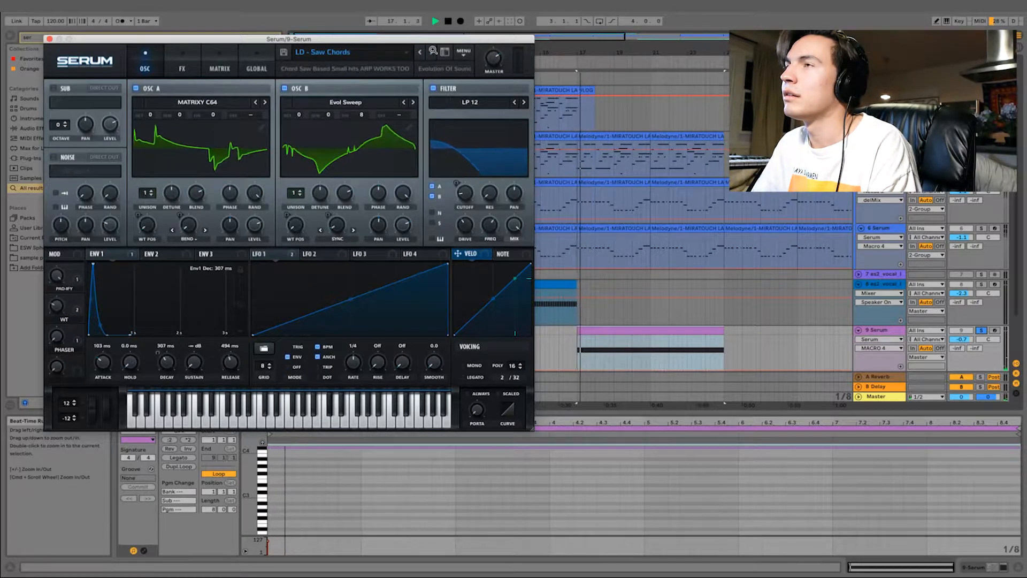
pyautogui.click(434, 52)
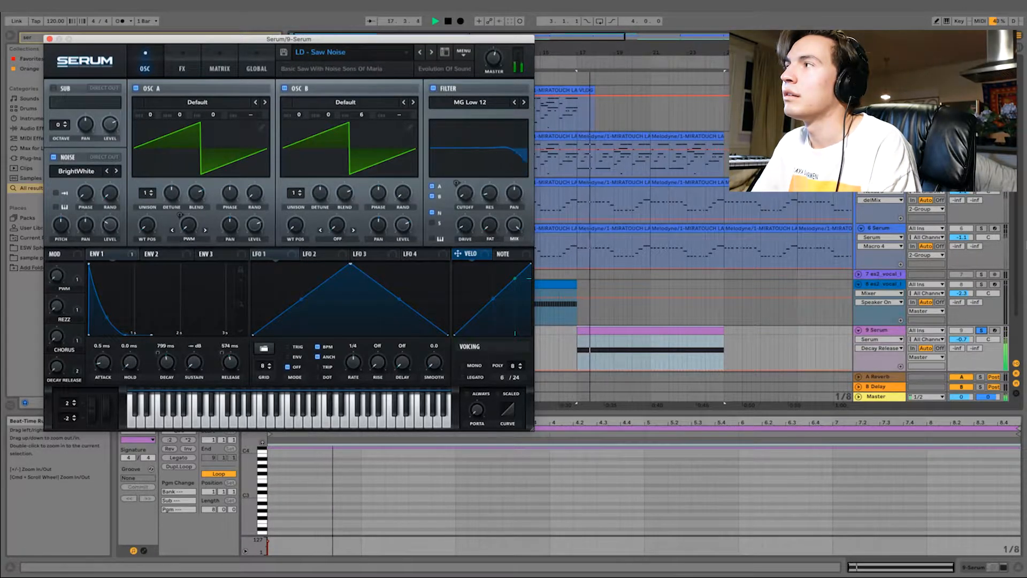
pyautogui.click(981, 330)
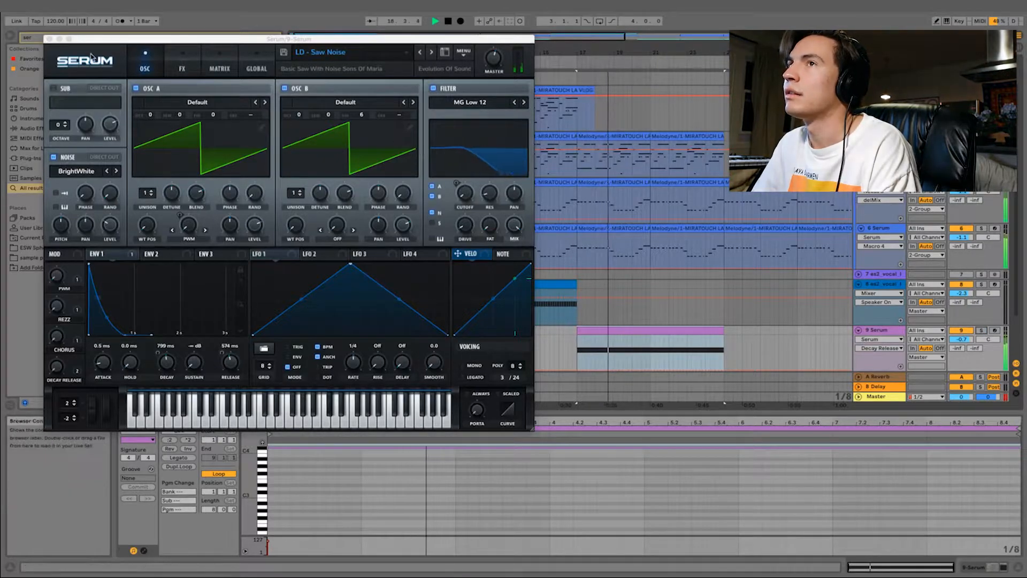
pyautogui.press('space')
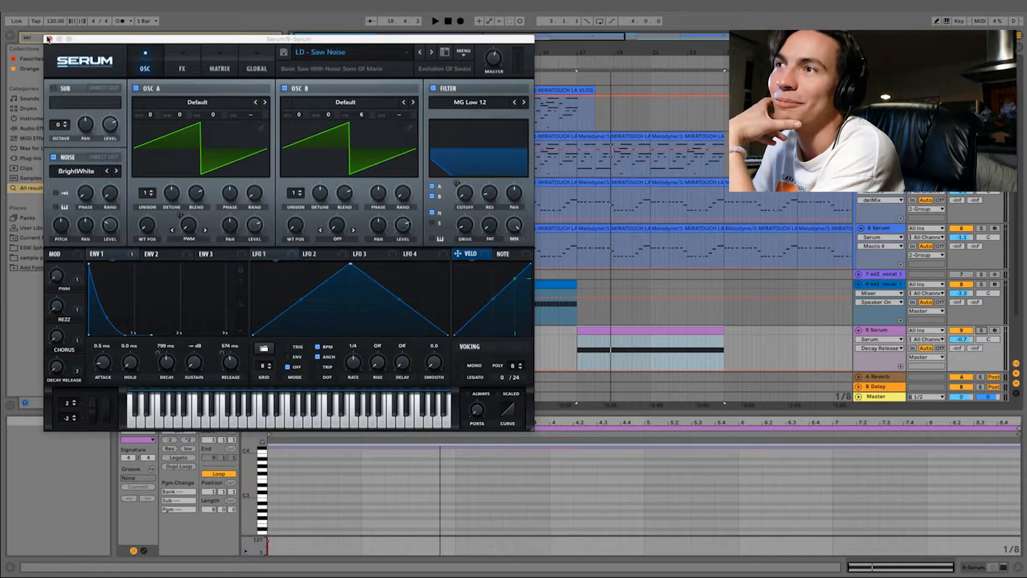
# Adjust the Decay Release, Rezz, PWM and Chorus macros of the LD - Saw Noise preset during playback and close the Serum window.
pyautogui.press('space')
pyautogui.press('space')
pyautogui.press('space')
pyautogui.moveTo(57, 368)
pyautogui.mouseDown()
pyautogui.moveTo(58, 260)
pyautogui.moveTo(68, 370)
pyautogui.mouseUp()
pyautogui.moveTo(56, 306); pyautogui.dragTo(61, 221)
pyautogui.moveTo(56, 275); pyautogui.dragTo(61, 206)
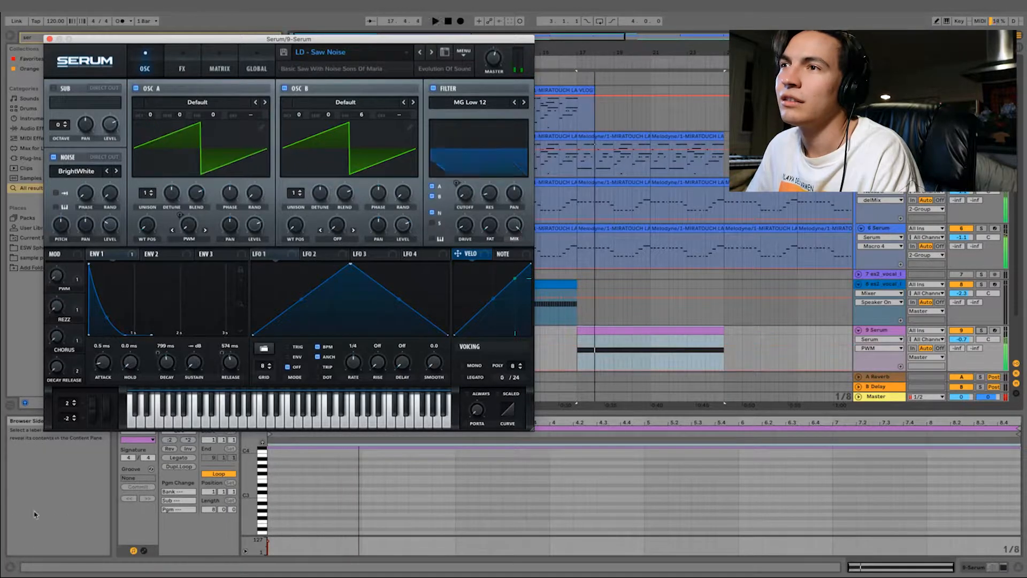
pyautogui.moveTo(56, 336); pyautogui.dragTo(61, 241)
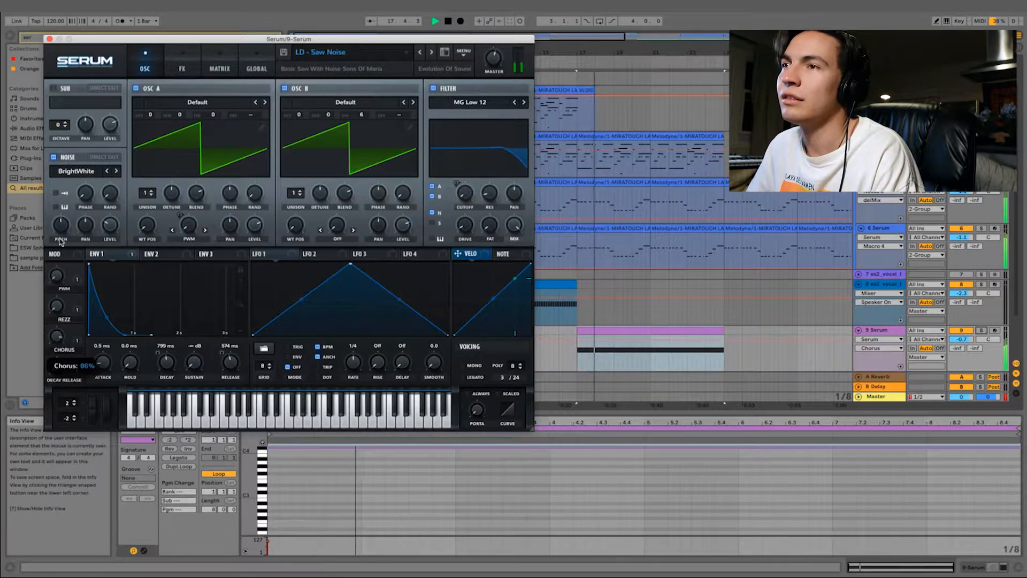
pyautogui.moveTo(59, 277); pyautogui.dragTo(64, 193)
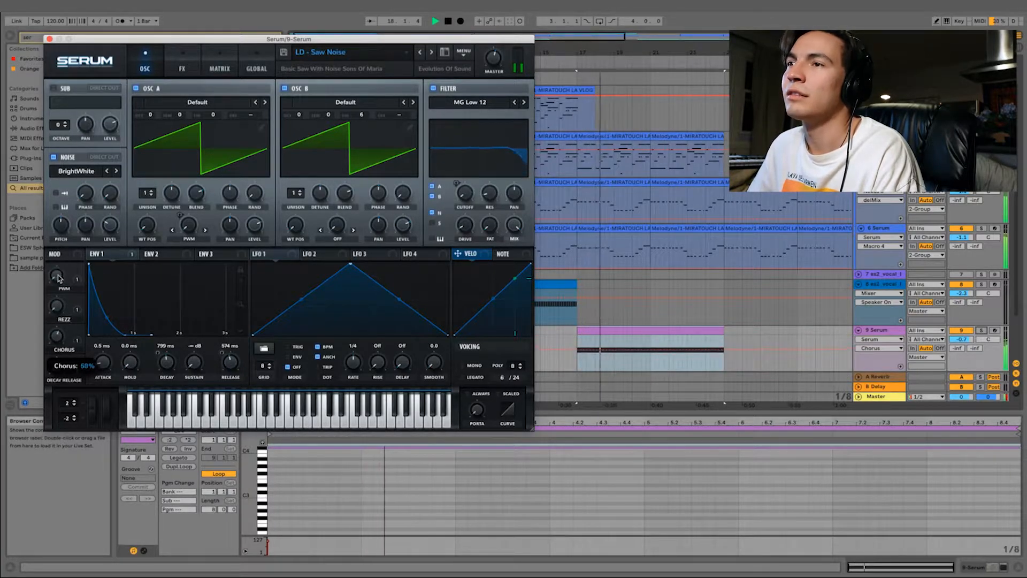
pyautogui.press('space')
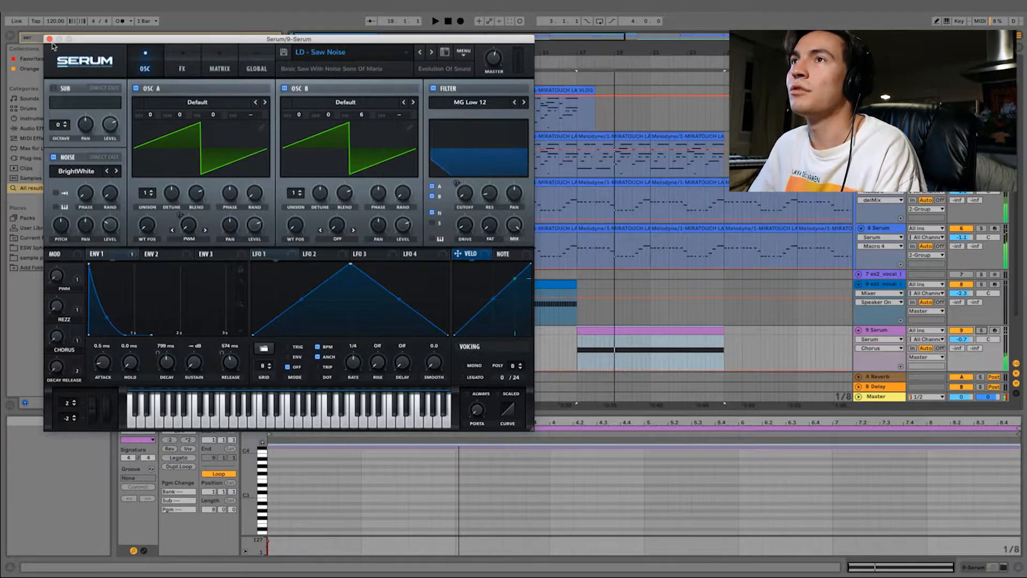
pyautogui.click(49, 40)
# Insert an audio track below the 9 Serum track with its input set to Resampling and armed for recording.
pyautogui.click(721, 248)
pyautogui.scroll(-3, 718, 245)
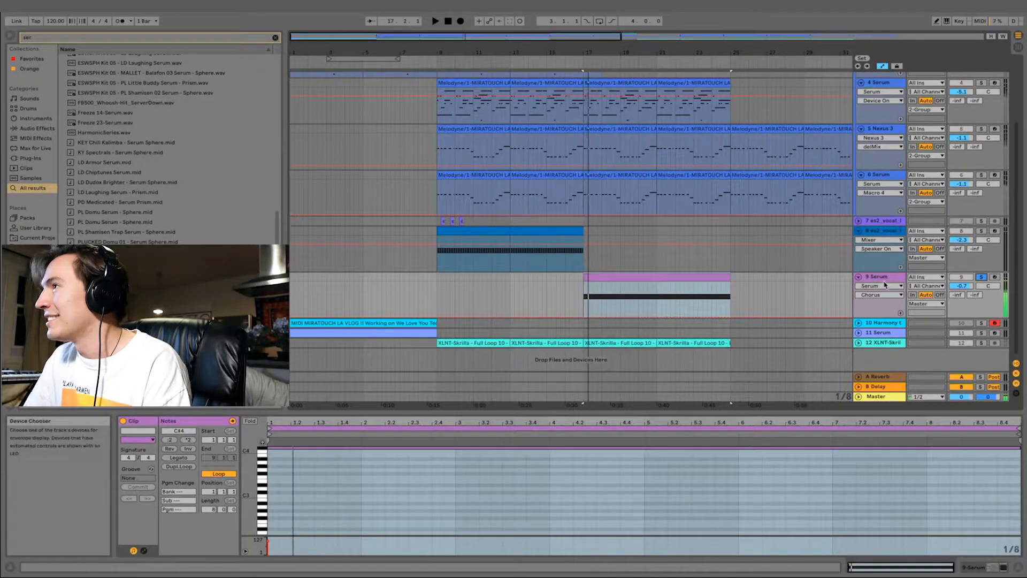
pyautogui.rightClick(886, 278)
pyautogui.click(916, 364)
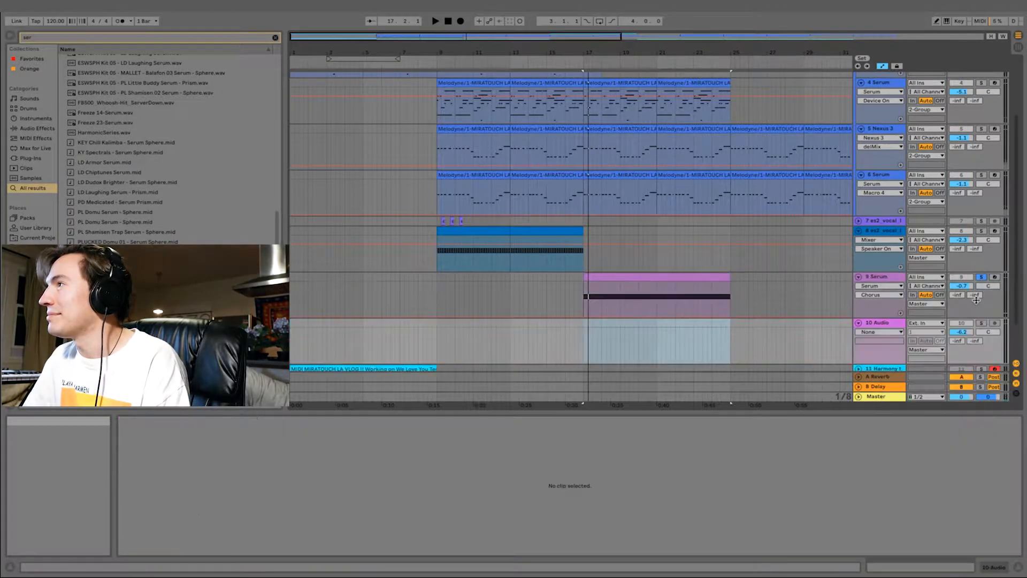
pyautogui.click(929, 323)
pyautogui.click(984, 338)
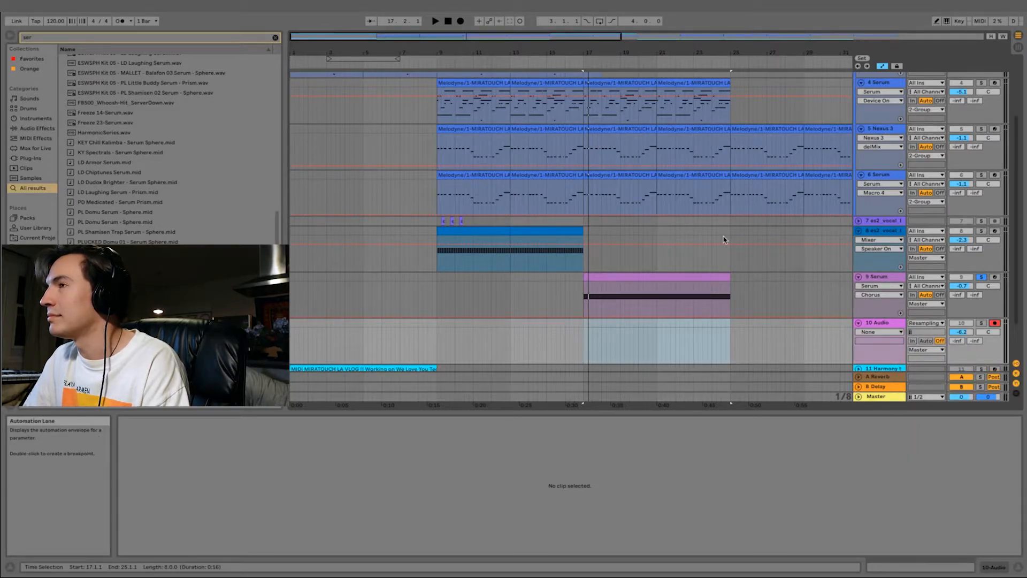
# Copy the 6 Serum track's MIDI clip at bar 17 onto the 9 Serum track and transpose its notes up two octaves.
pyautogui.click(877, 275)
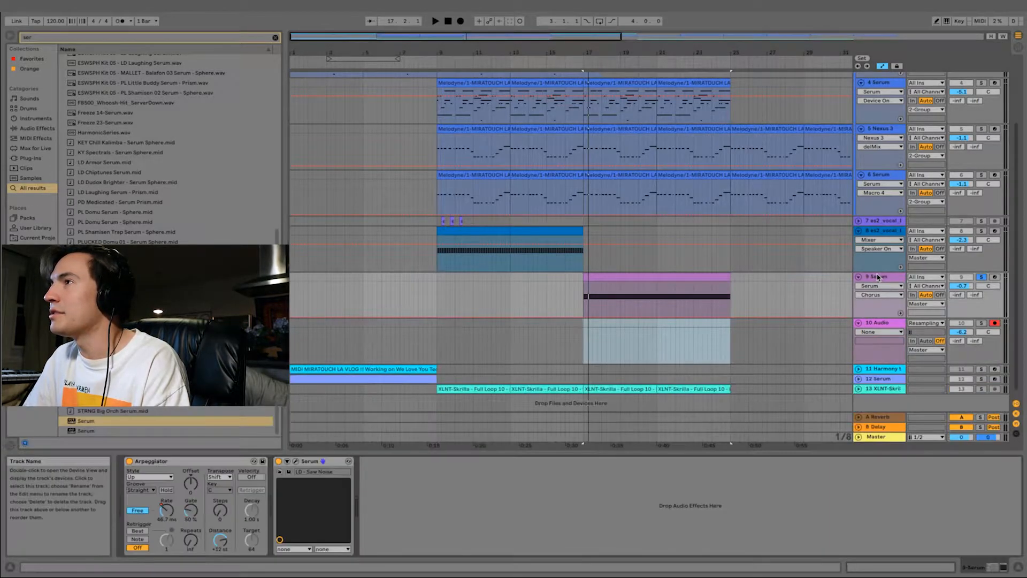
pyautogui.moveTo(609, 182); pyautogui.dragTo(612, 273)
pyautogui.doubleClick(612, 275)
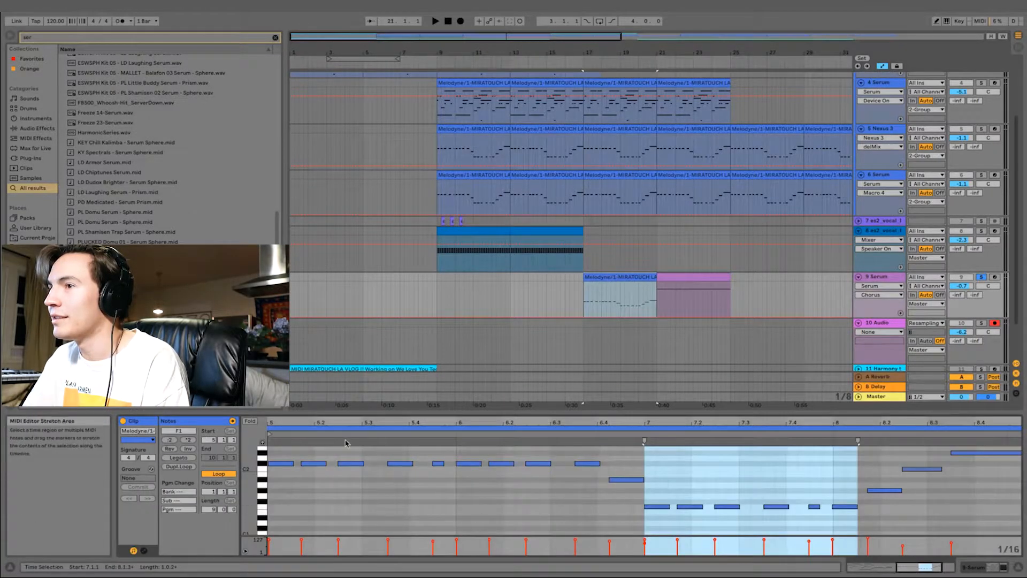
pyautogui.hotkey('shift', 'Up')
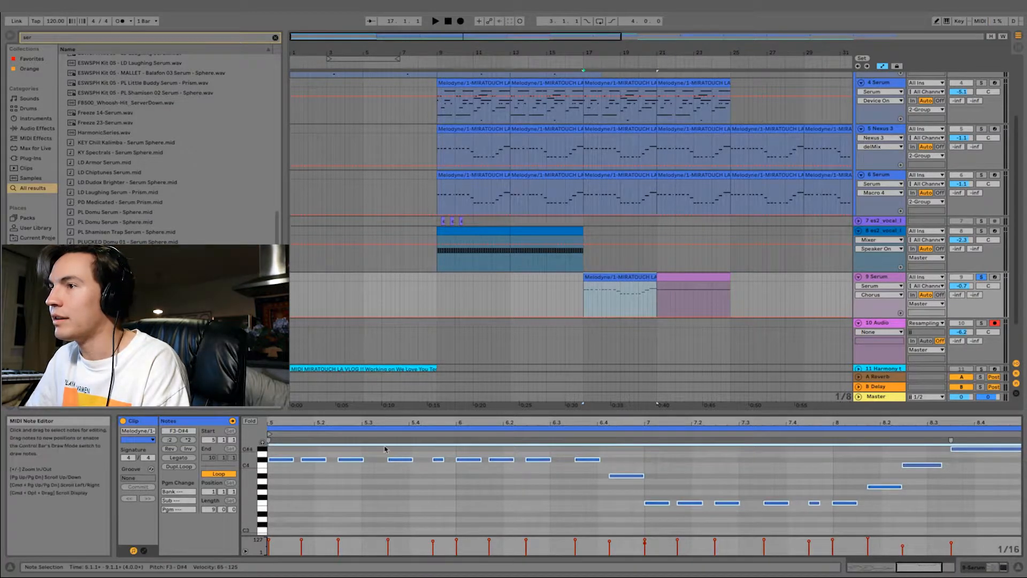
# Replace the repeated notes from bar 5 and the repeated F3 notes from bar 7 with single sustained notes.
pyautogui.click(296, 458)
pyautogui.press('space')
pyautogui.moveTo(292, 458); pyautogui.dragTo(608, 459)
pyautogui.moveTo(668, 503); pyautogui.dragTo(834, 503)
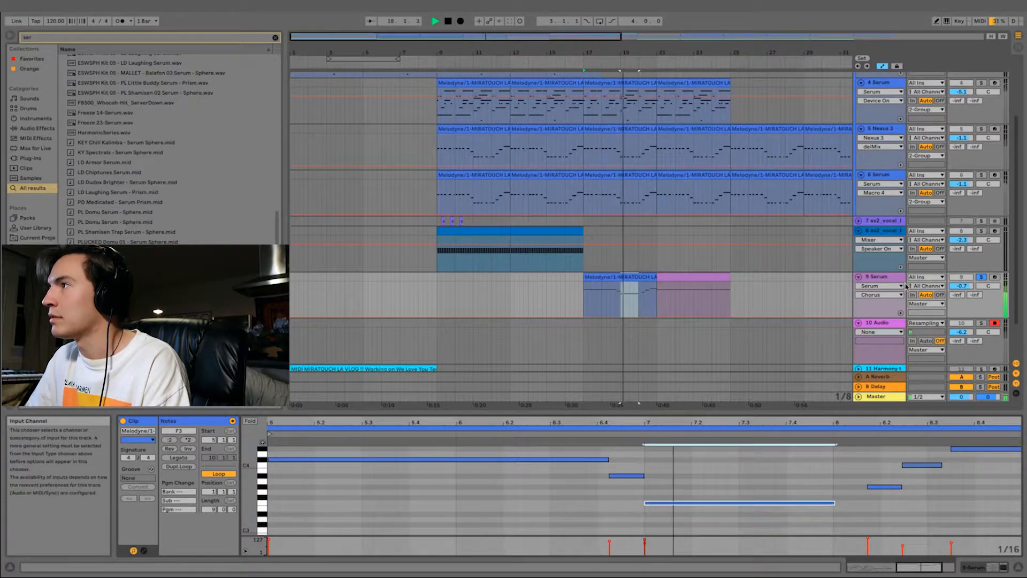
# Shorten the first sustained note to end at 6.4 and extend the A#3 note to start there.
pyautogui.click(603, 460)
pyautogui.moveTo(608, 460)
pyautogui.mouseDown()
pyautogui.moveTo(597, 459)
pyautogui.moveTo(598, 476)
pyautogui.mouseUp()
pyautogui.click(608, 475)
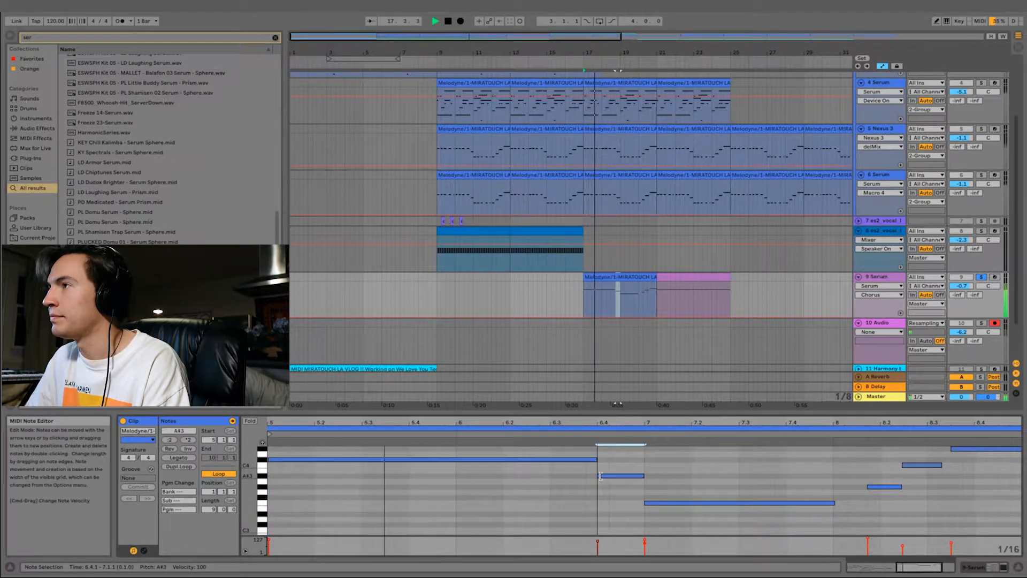
# Insert another audio track directly below the 9 Serum track.
pyautogui.click(889, 285)
pyautogui.click(890, 277)
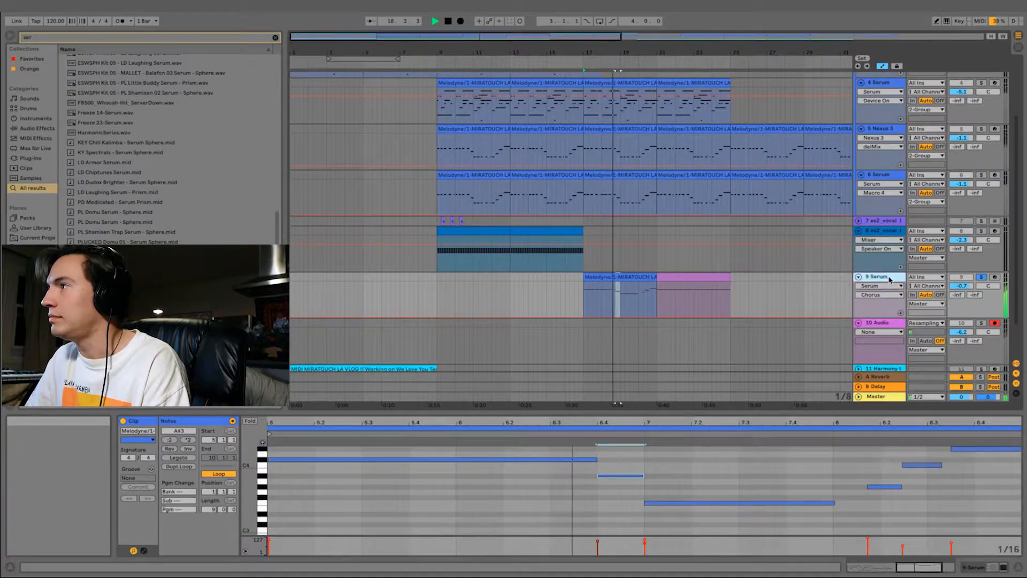
pyautogui.rightClick(889, 279)
pyautogui.click(924, 367)
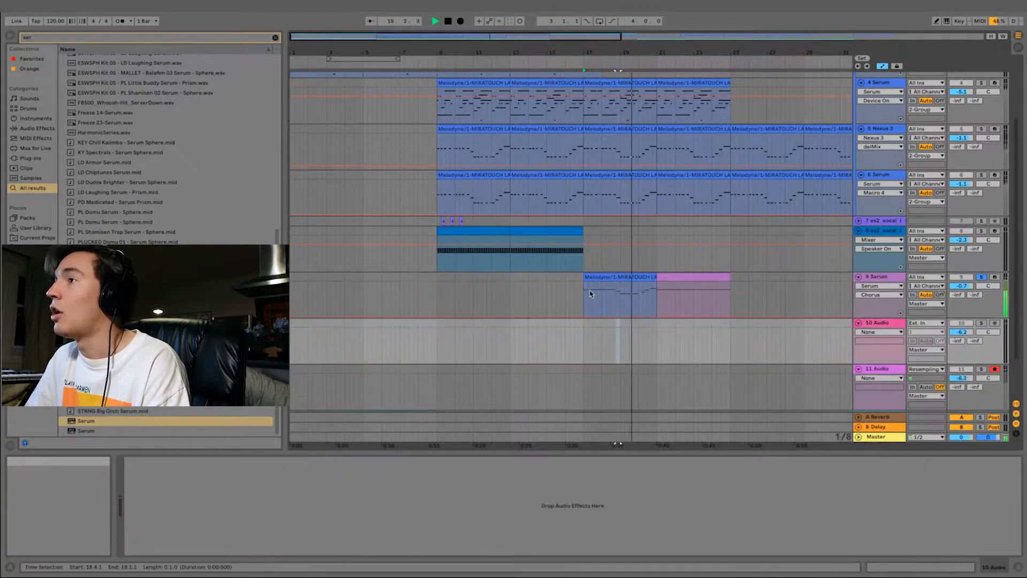
# Stop playback, place the insert marker at bar 17 and set the arrangement's fixed grid to 2 bars.
pyautogui.press('space')
pyautogui.rightClick(583, 330)
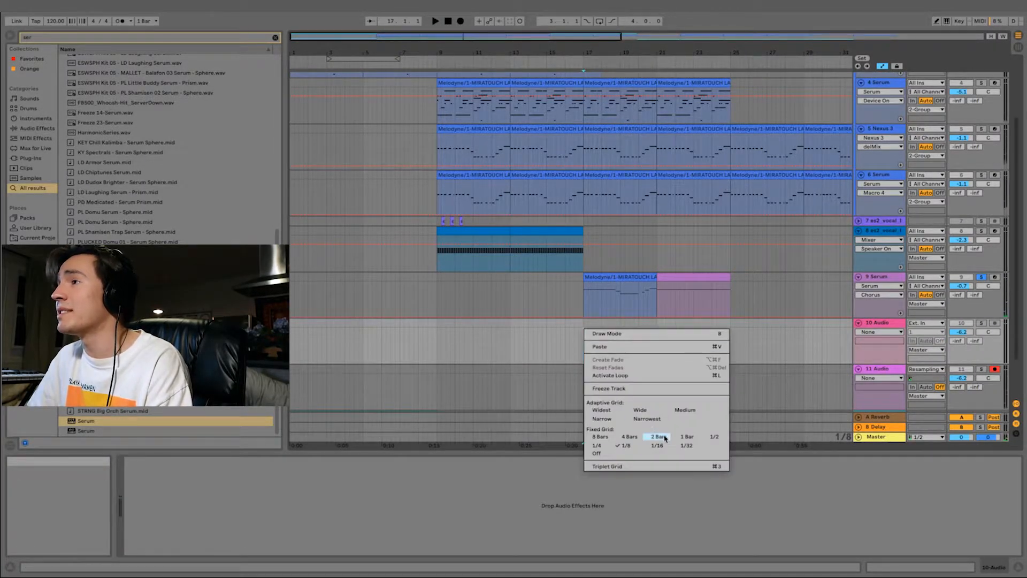
pyautogui.click(658, 437)
# Set the new 10 Audio track's input to Resampling, arm it and record the soloed Serum part from bar 17 past bar 21.
pyautogui.click(925, 323)
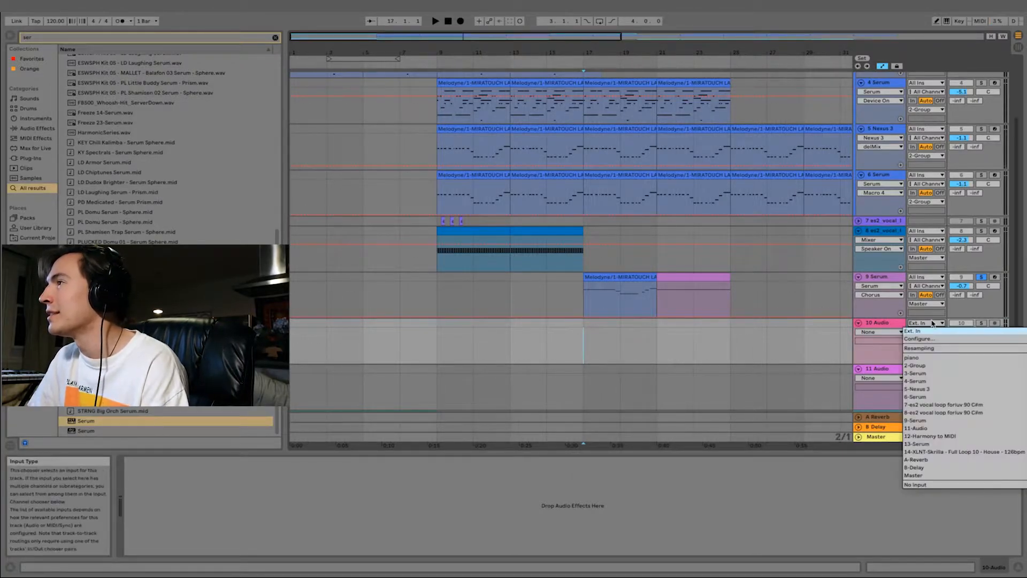
pyautogui.click(952, 351)
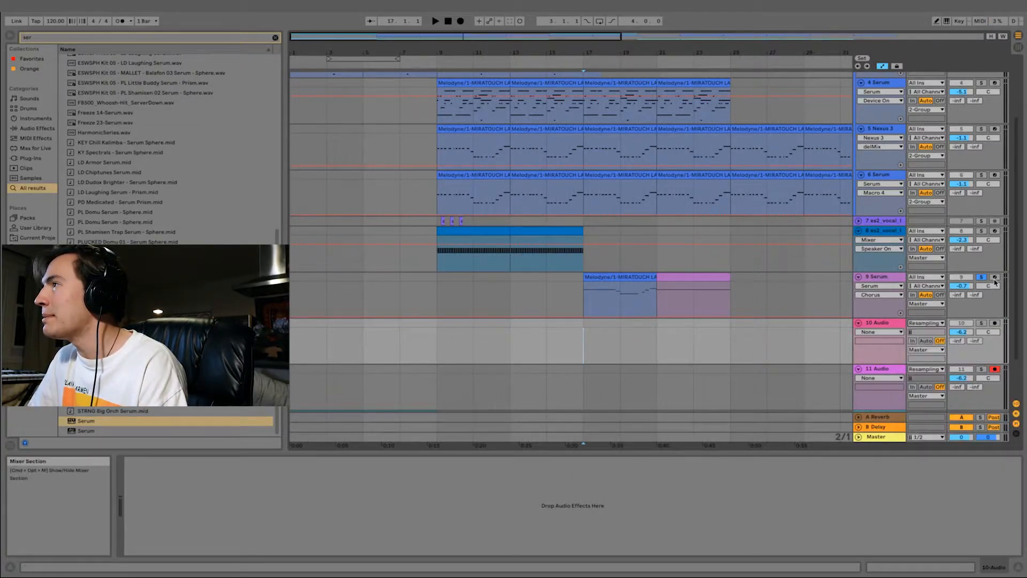
pyautogui.click(995, 322)
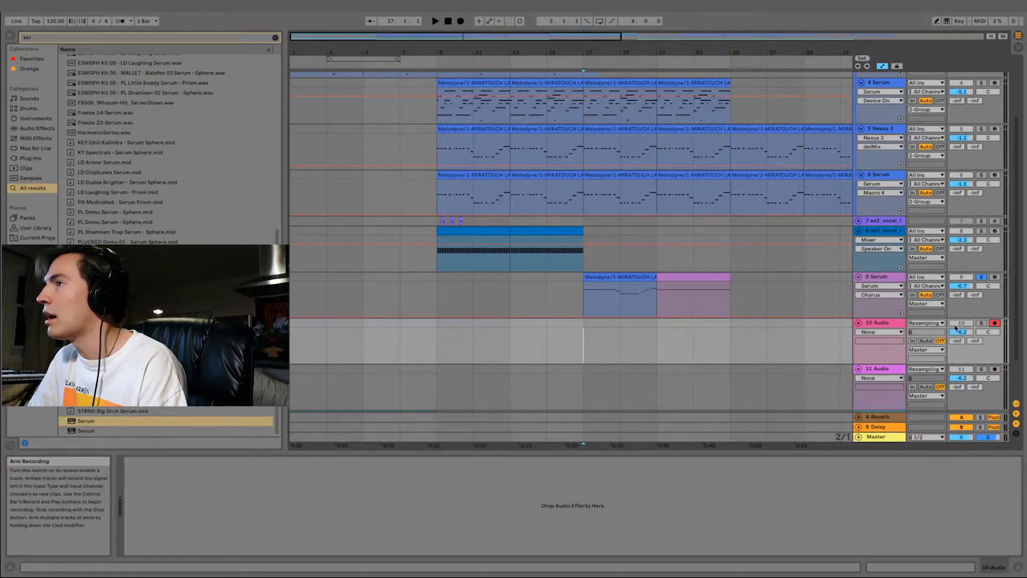
pyautogui.click(460, 21)
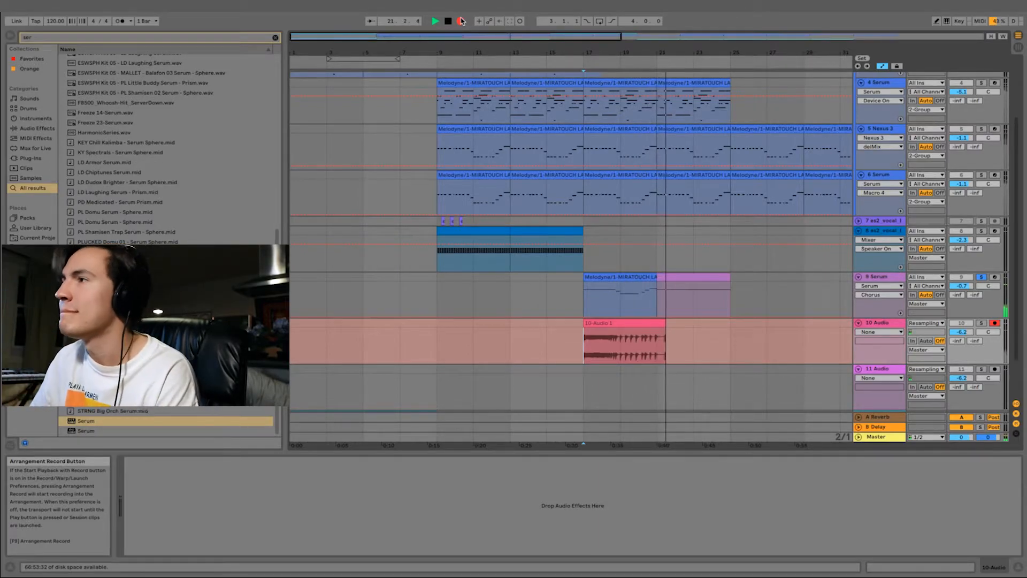
pyautogui.press('space')
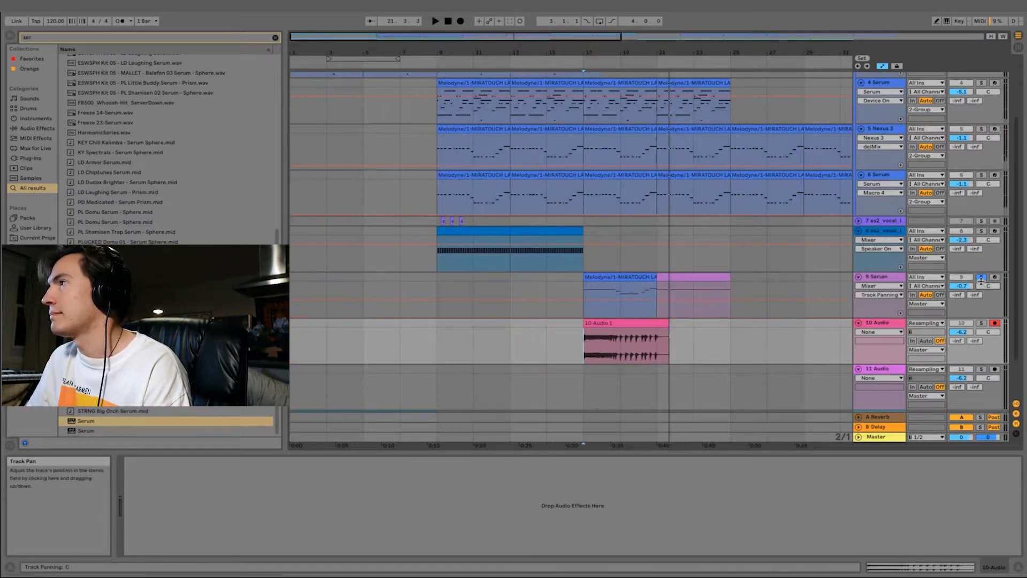
# Unsolo and mute the 9 Serum track, then play back the resampled audio from bar 17 with the arrangement.
pyautogui.click(981, 277)
pyautogui.click(962, 277)
pyautogui.press('space')
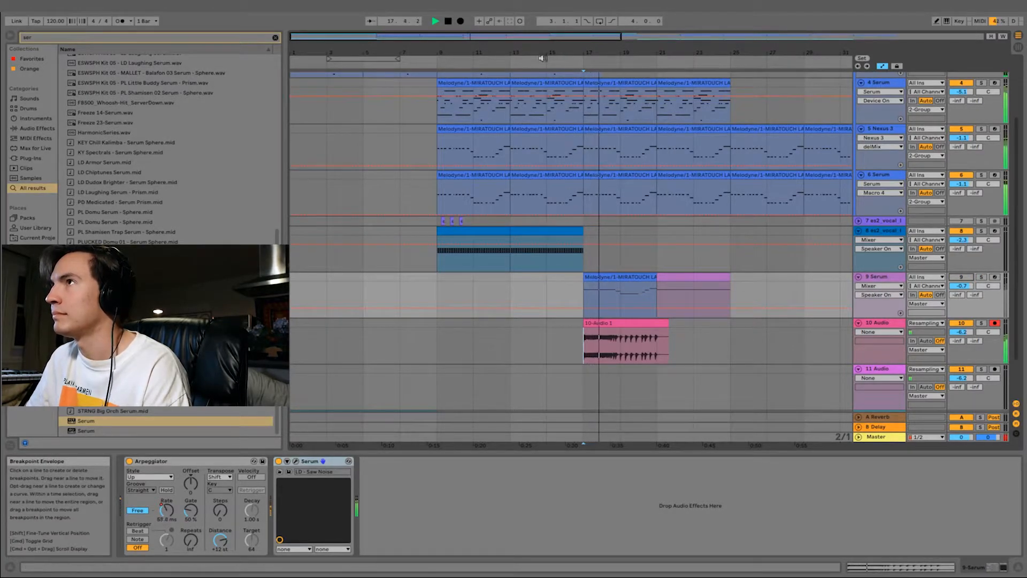
pyautogui.moveTo(658, 52); pyautogui.dragTo(678, 88)
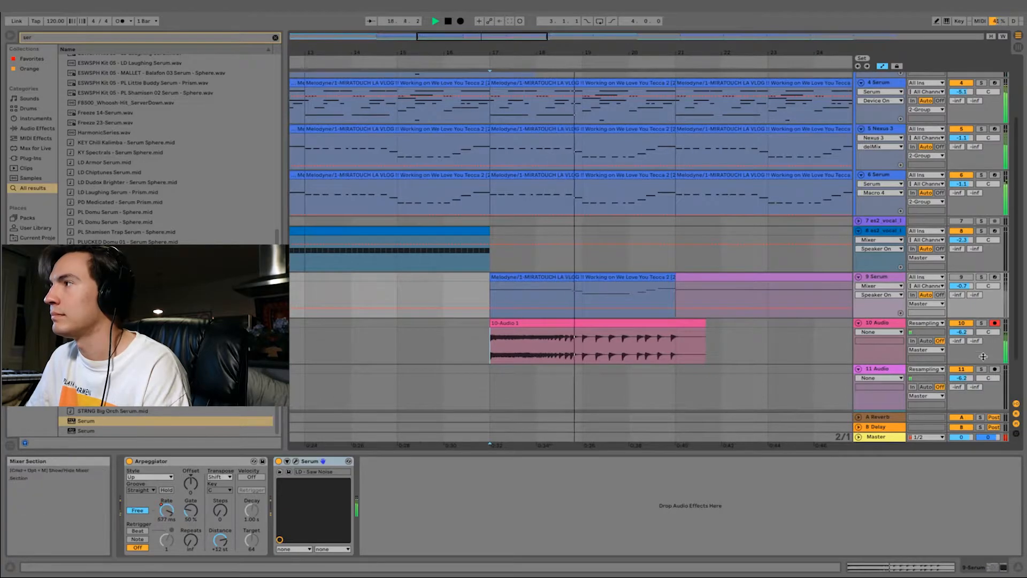
# Solo the 10 Audio track, play its recording from bar 17 and set the arrangement's fixed grid to 1/16.
pyautogui.click(981, 322)
pyautogui.moveTo(454, 36); pyautogui.dragTo(477, 62)
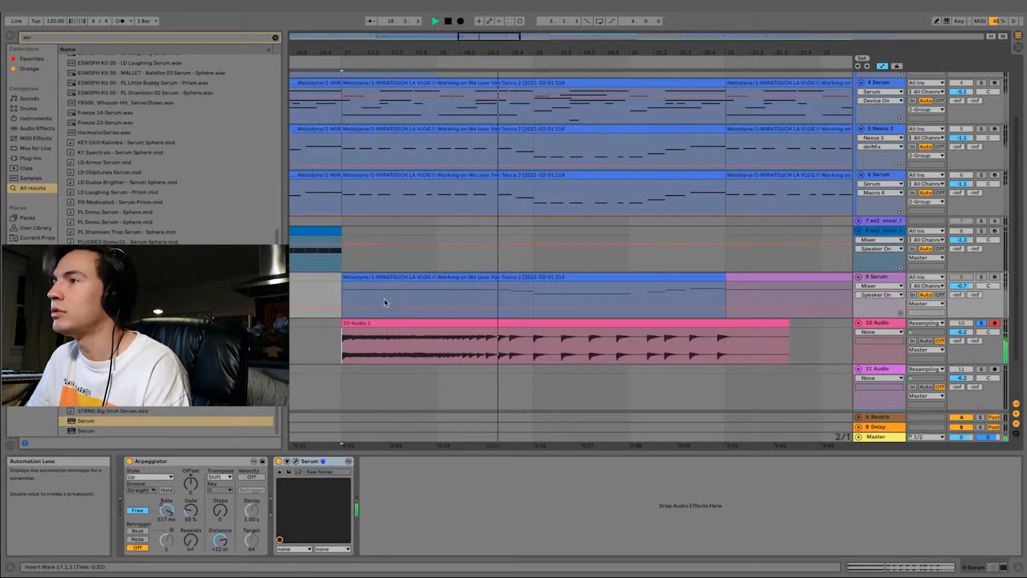
pyautogui.click(333, 331)
pyautogui.press('space')
pyautogui.rightClick(406, 332)
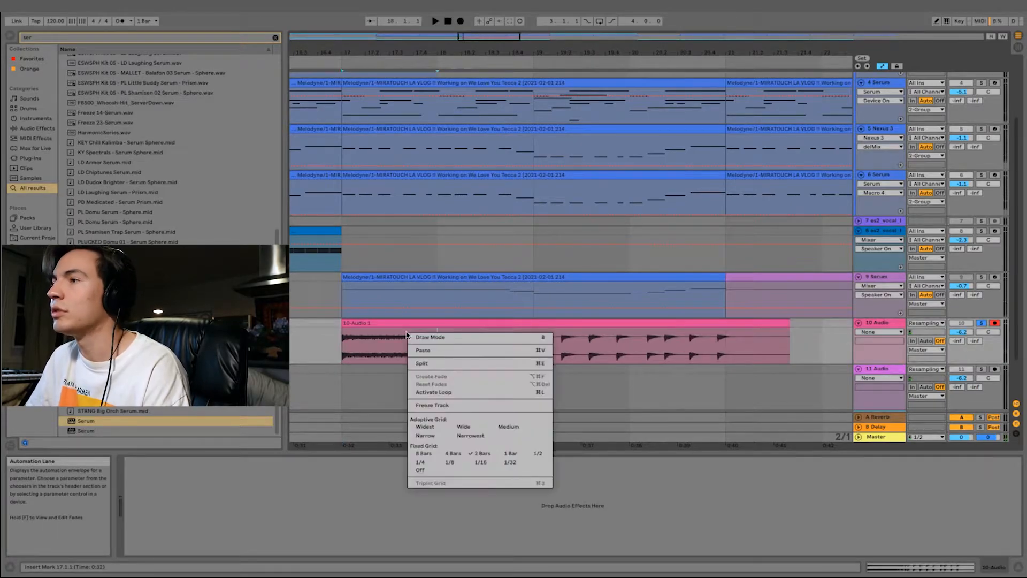
pyautogui.click(479, 463)
# Cut the stretch from 18.3.3 to 18.4.1 out of the resampled audio clip and audition the gap.
pyautogui.click(462, 350)
pyautogui.press('space')
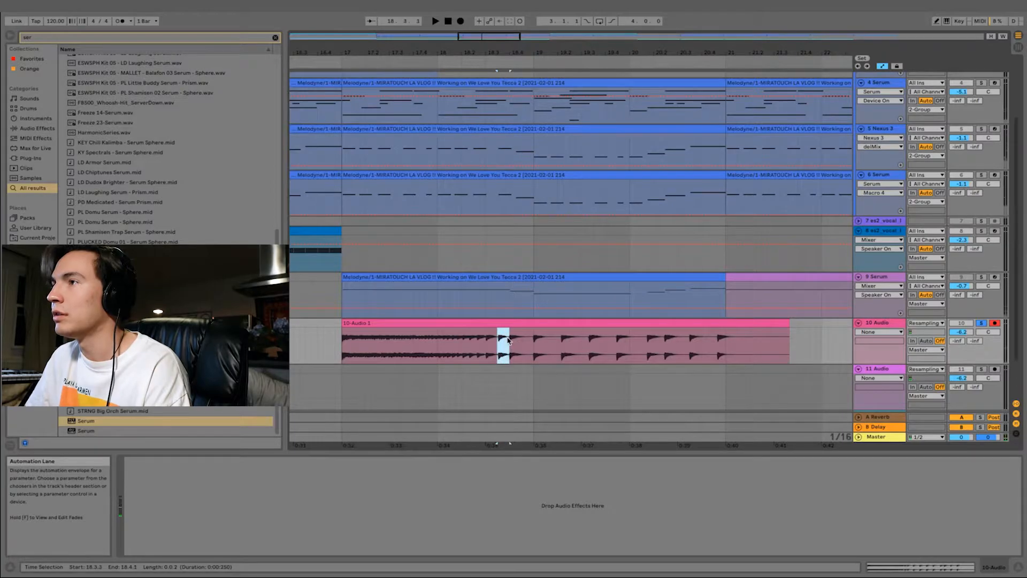
pyautogui.press('Delete')
pyautogui.click(479, 337)
pyautogui.press('space')
# Move the short slice at 19.2.1–19.2.3 of the resampled audio earlier, into beat 19.1, and play it back.
pyautogui.click(535, 342)
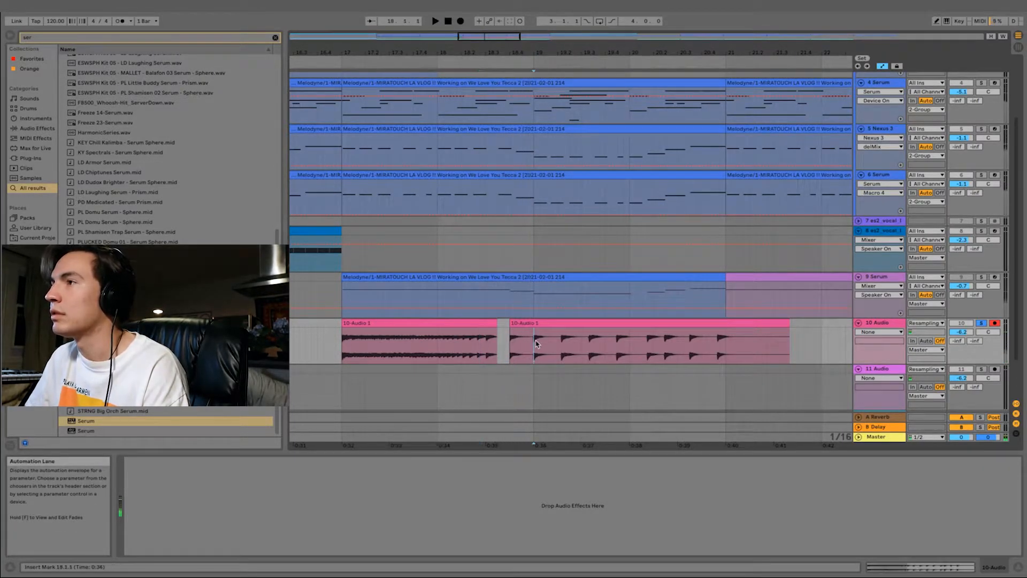
pyautogui.press('space')
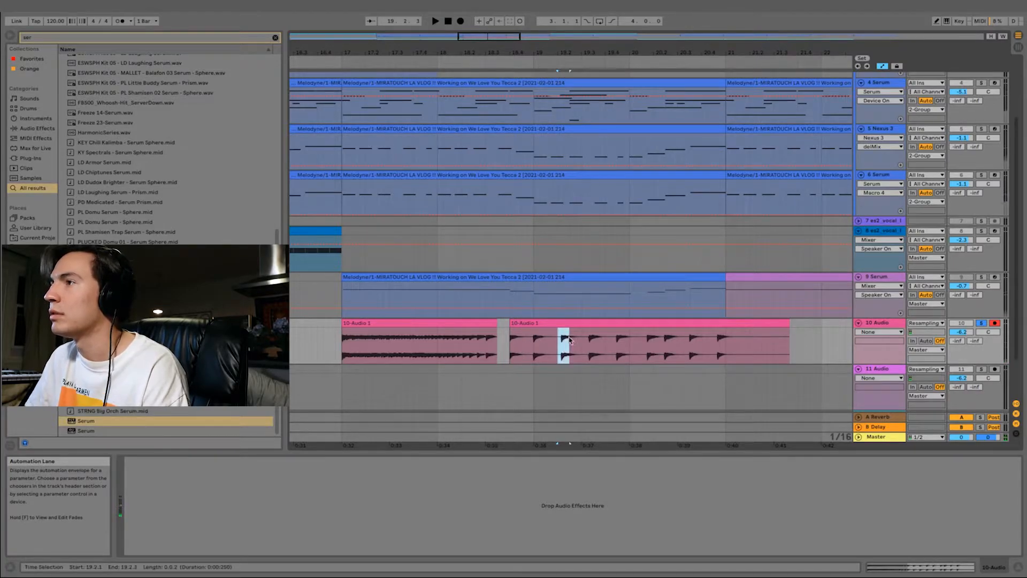
pyautogui.moveTo(582, 324); pyautogui.dragTo(570, 324)
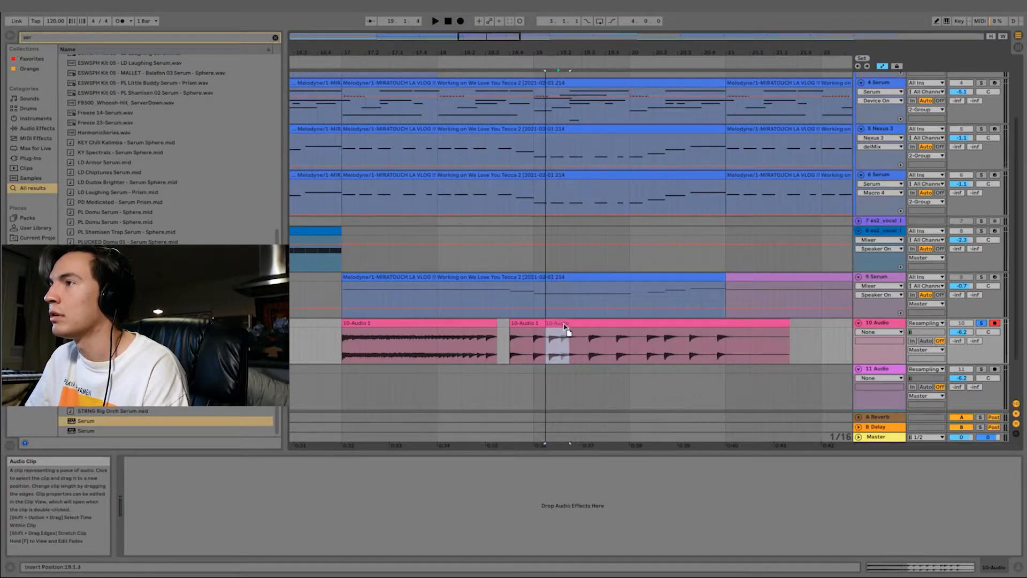
pyautogui.click(522, 346)
pyautogui.press('space')
pyautogui.press('space')
# Reposition the chopped slice to start at 19.1.4 with a 1/16 gap before it, and play the pattern back.
pyautogui.moveTo(546, 323); pyautogui.dragTo(537, 342)
pyautogui.press('space')
pyautogui.press('space')
pyautogui.click(553, 349)
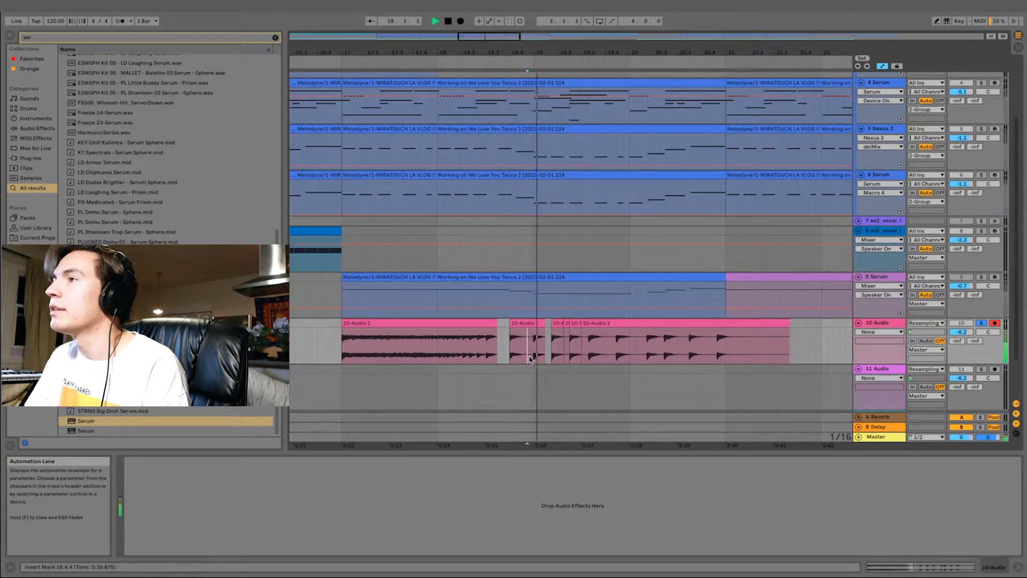
pyautogui.press('space')
# Delete the remaining 10 Audio clip after 19.3.1, paste a copy of the bar 19 chops at bar 20 and play the result.
pyautogui.click(594, 324)
pyautogui.press('Delete')
pyautogui.click(565, 324)
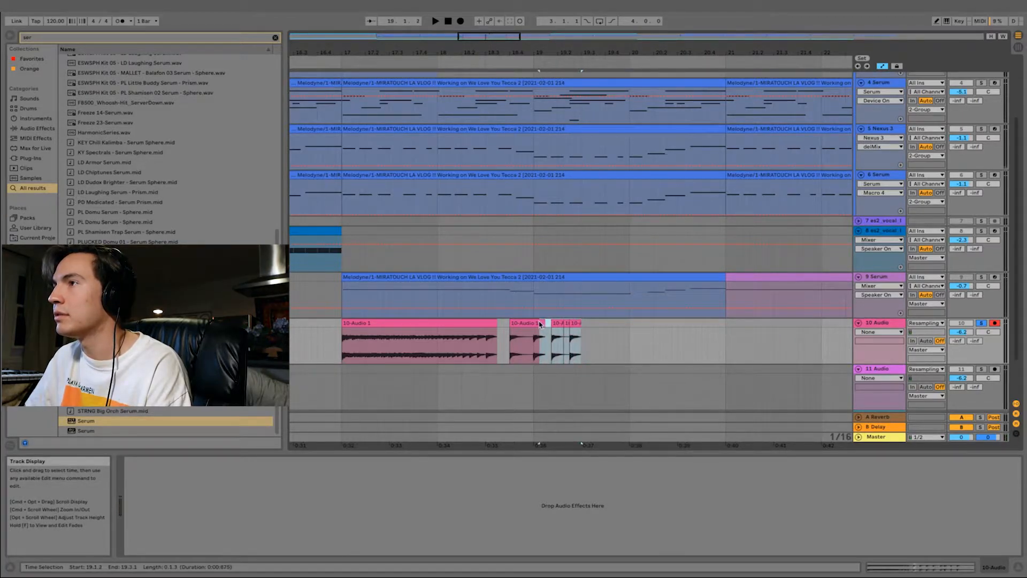
pyautogui.click(630, 351)
pyautogui.press('super+v')
pyautogui.click(336, 347)
pyautogui.press('space')
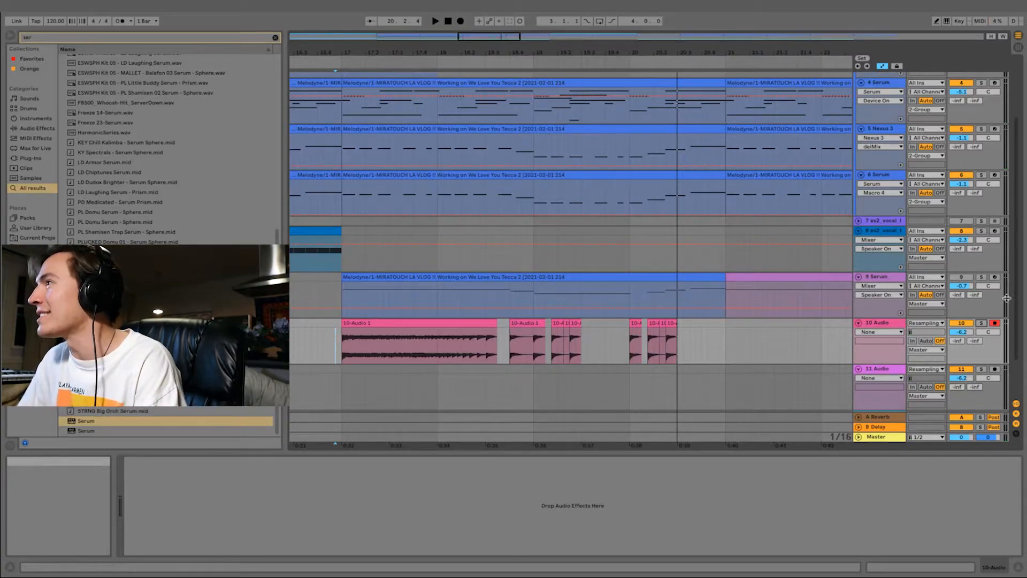
# Select the chopped section of the 10 Audio track from 19.1.1 to 21.1.1.
pyautogui.scroll(-2, 338, 268)
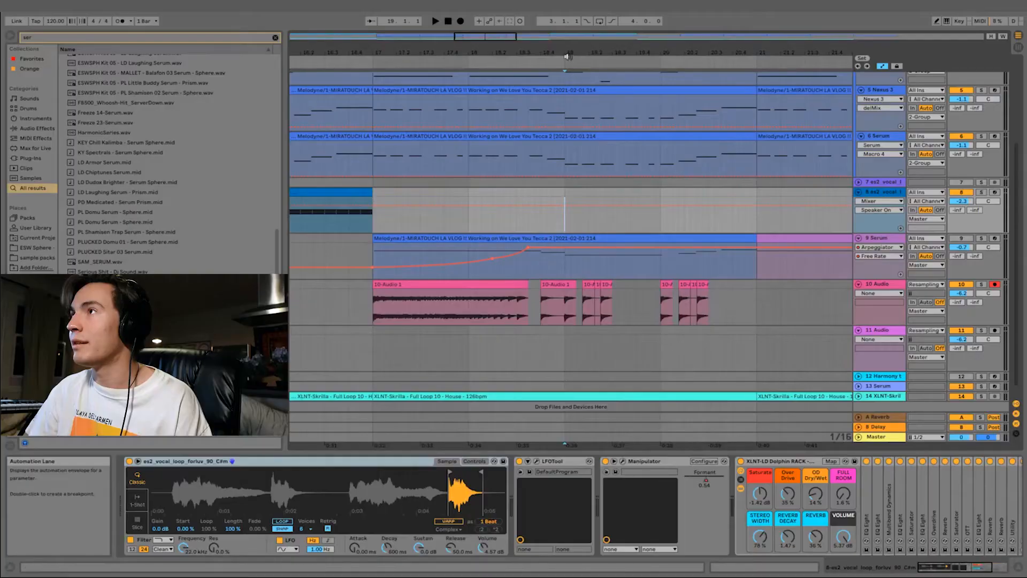
pyautogui.click(565, 221)
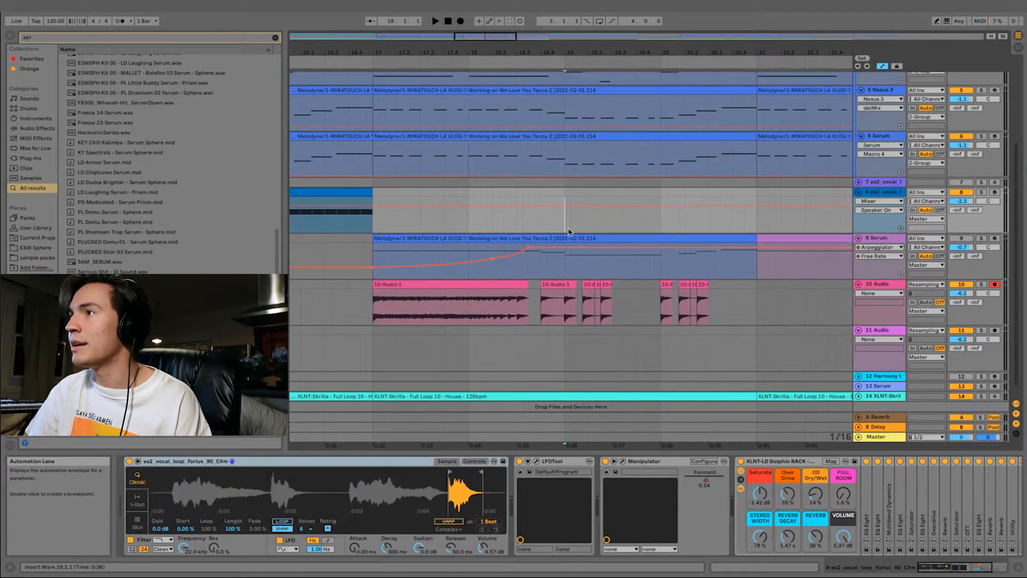
pyautogui.moveTo(568, 306); pyautogui.dragTo(757, 287)
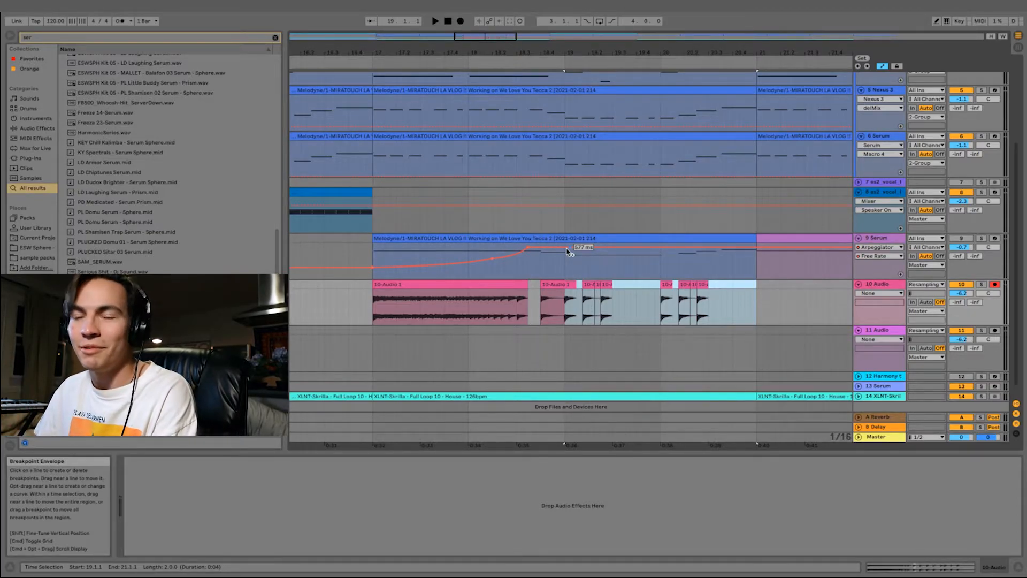
# Select the 9 Serum clip at bar 17, solo its track and play the original arpeggiated part.
pyautogui.click(452, 239)
pyautogui.press('space')
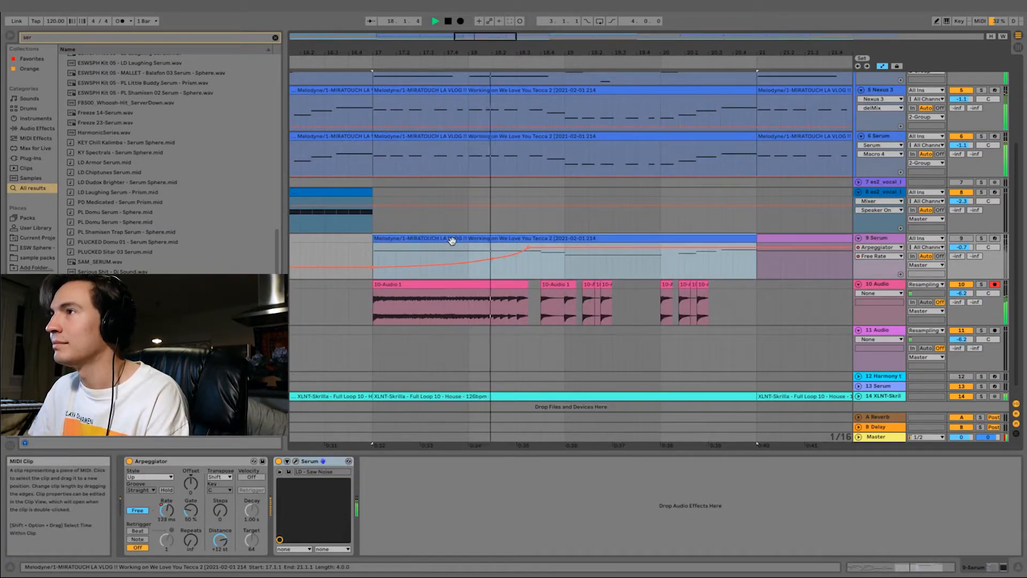
pyautogui.click(981, 238)
pyautogui.press('space')
pyautogui.press('space')
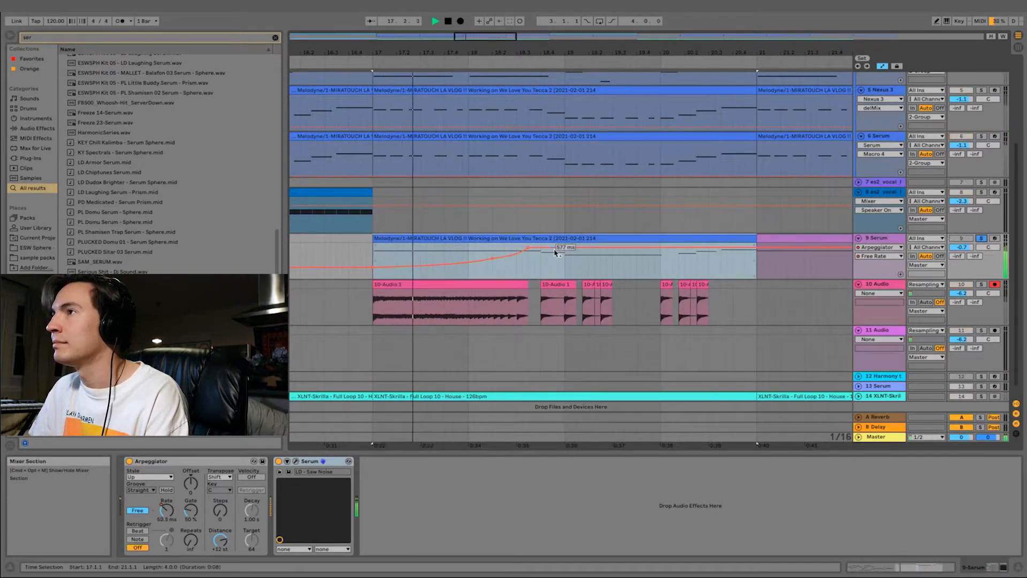
# Raise the end of the 9 Serum track's Arpeggiator Free Rate curve just before 18.3.3 and audition it from bar 17.
pyautogui.moveTo(520, 256); pyautogui.dragTo(524, 245)
pyautogui.press('space')
pyautogui.press('space')
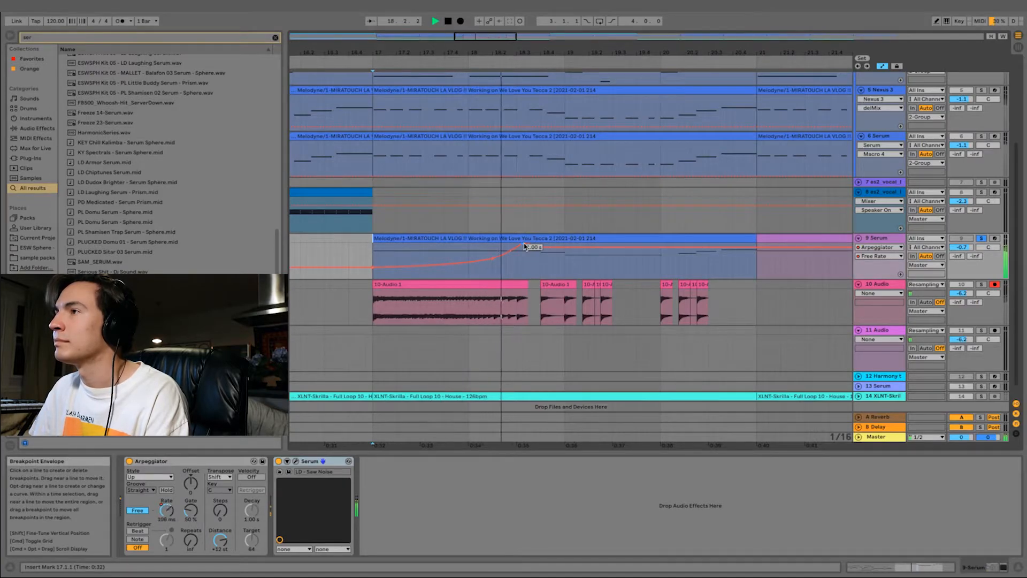
pyautogui.press('space')
pyautogui.press('space')
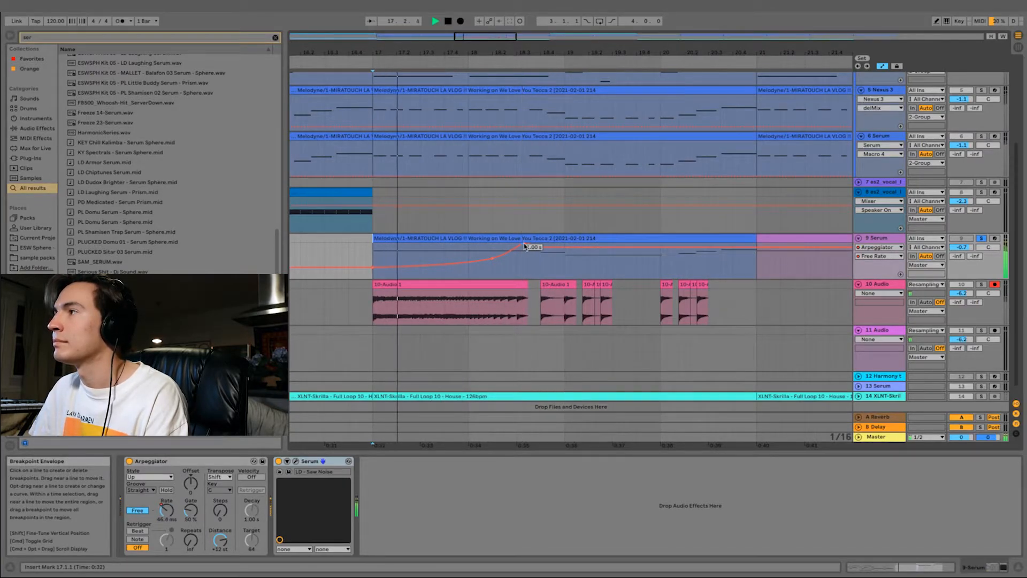
# Deactivate the first 10 Audio clip at bar 17 and solo that track together with 9 Serum for playback.
pyautogui.click(519, 286)
pyautogui.press('0')
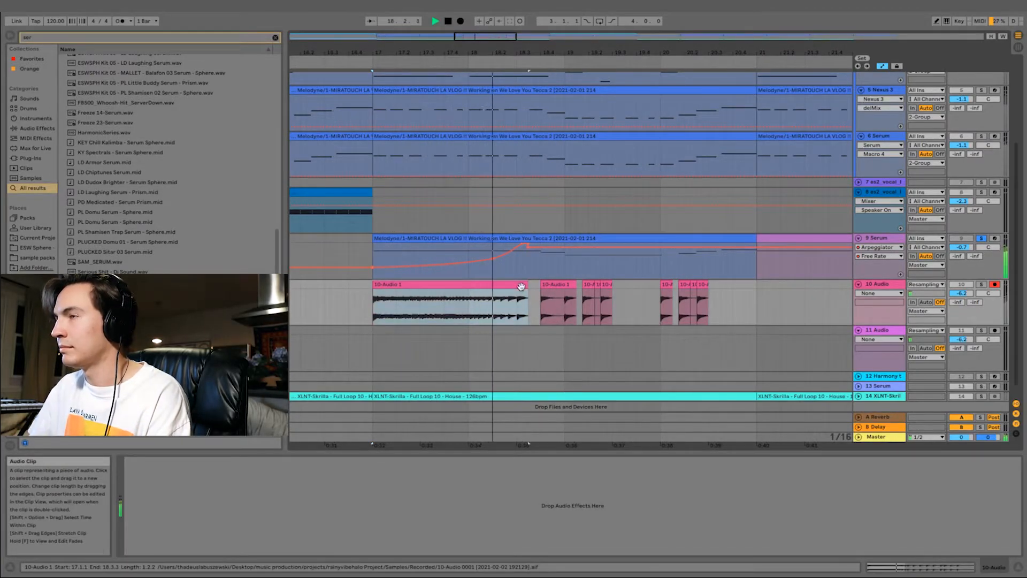
pyautogui.keyDown('super'); pyautogui.click(981, 284); pyautogui.keyUp('super')
pyautogui.press('space')
pyautogui.press('space')
# Shorten the 9 Serum clip to end at 18.4.1, where the audio chops begin, and play the transition.
pyautogui.moveTo(755, 240); pyautogui.dragTo(542, 238)
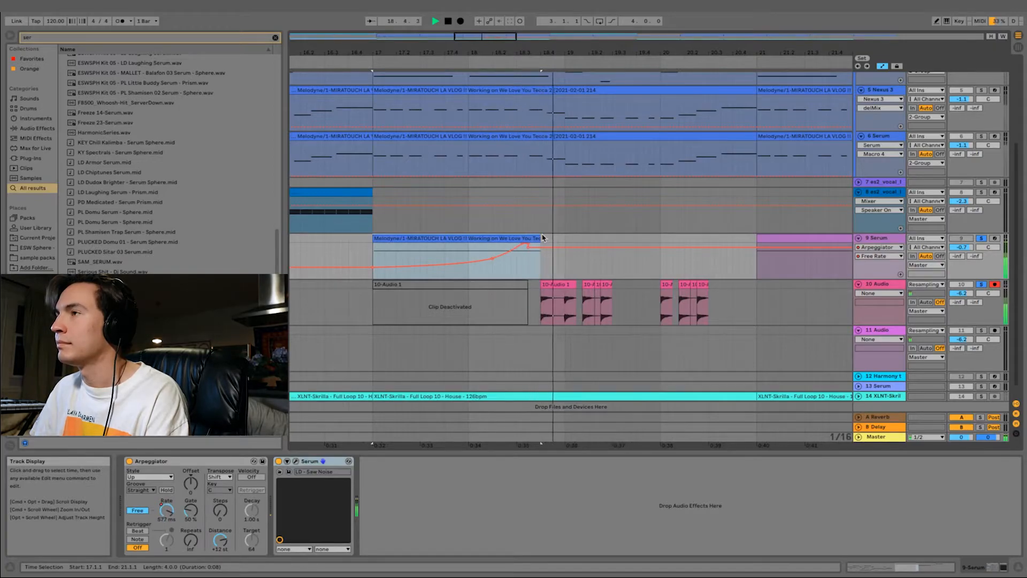
pyautogui.press('space')
pyautogui.press('space')
# Turn the 9 Serum track back on and set the volumes to -1.1 dB for 9 Serum and 3.0 dB for 10 Audio.
pyautogui.click(962, 239)
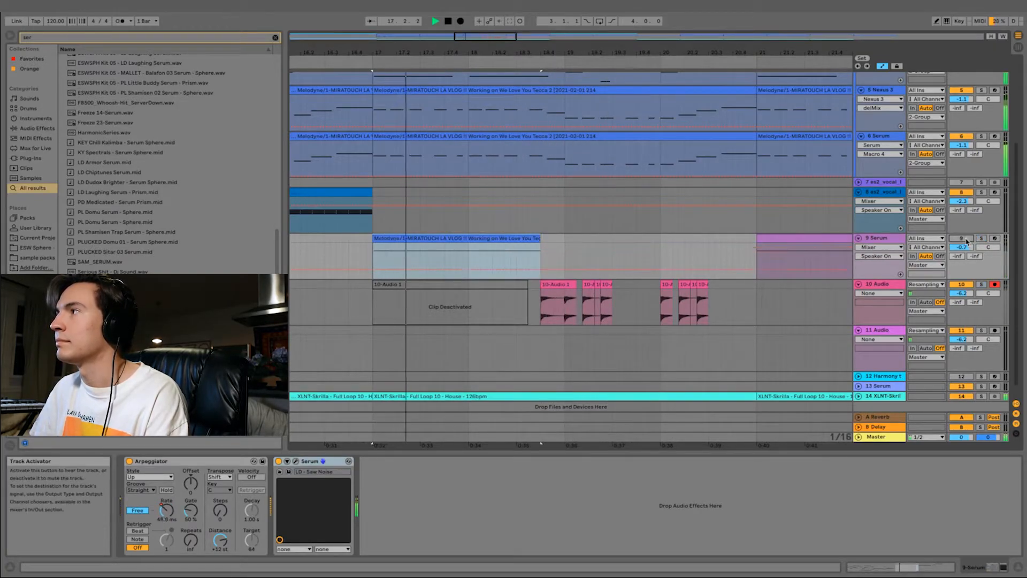
pyautogui.moveTo(963, 294); pyautogui.dragTo(961, 249)
pyautogui.press('space')
pyautogui.press('space')
# Show the Arpeggiator Free Rate automation on 9 Serum and set the ramp's end breakpoint to 577 ms near 18.3.3.
pyautogui.click(900, 247)
pyautogui.click(879, 262)
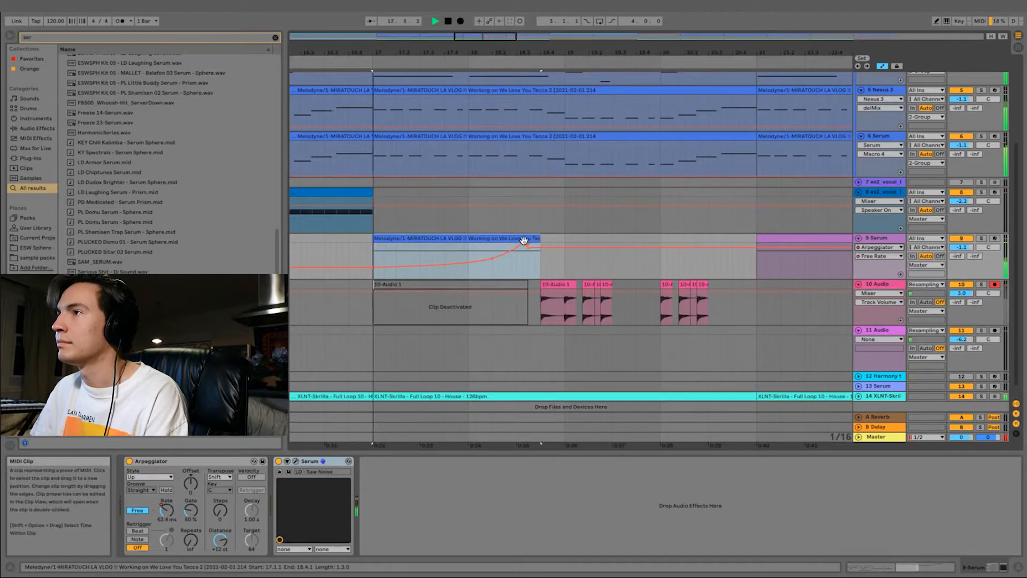
pyautogui.moveTo(523, 247); pyautogui.dragTo(523, 247)
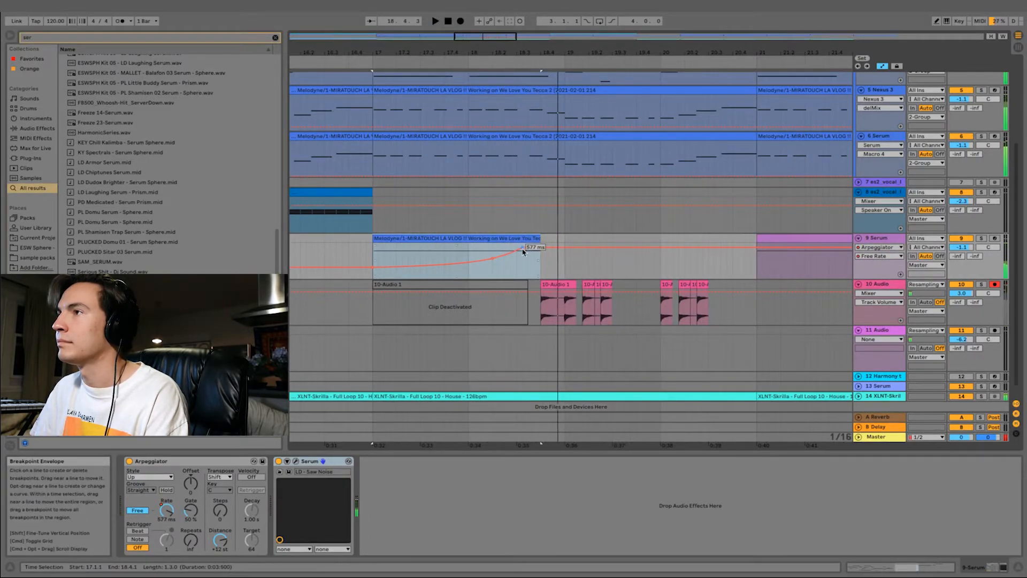
pyautogui.moveTo(523, 247); pyautogui.dragTo(528, 246)
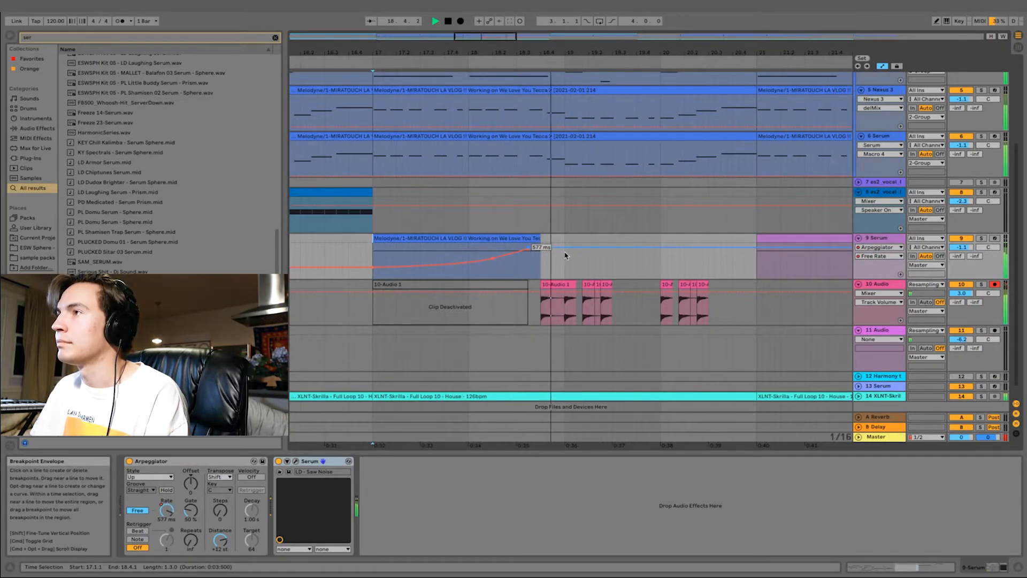
pyautogui.press('space')
pyautogui.press('space')
# Move the Free Rate ramp's end breakpoint to 18.4.1 at 357 ms, and lower the start breakpoint at bar 17.
pyautogui.moveTo(528, 249); pyautogui.dragTo(542, 249)
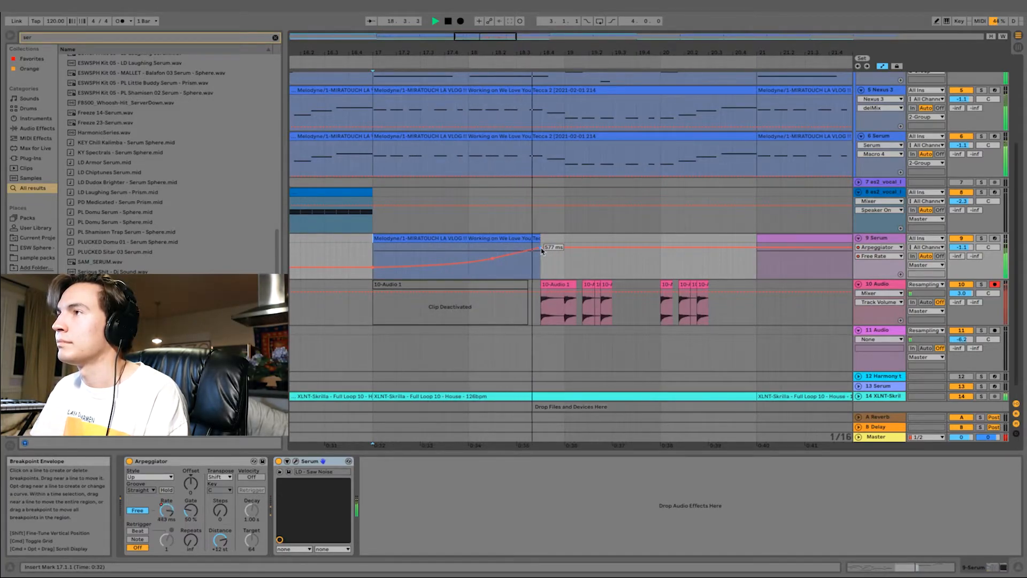
pyautogui.moveTo(542, 249); pyautogui.dragTo(542, 254)
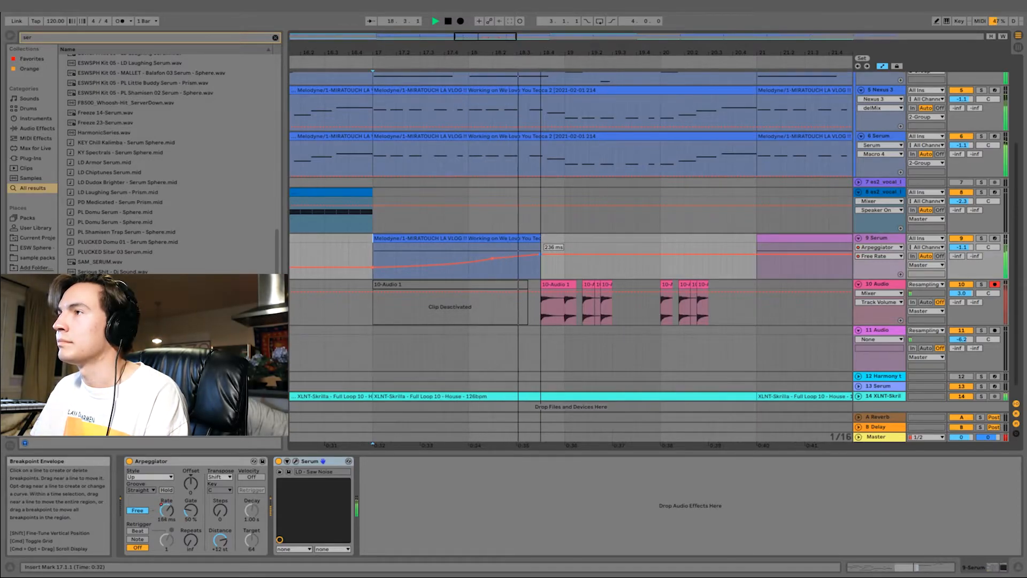
pyautogui.moveTo(542, 255); pyautogui.dragTo(542, 257)
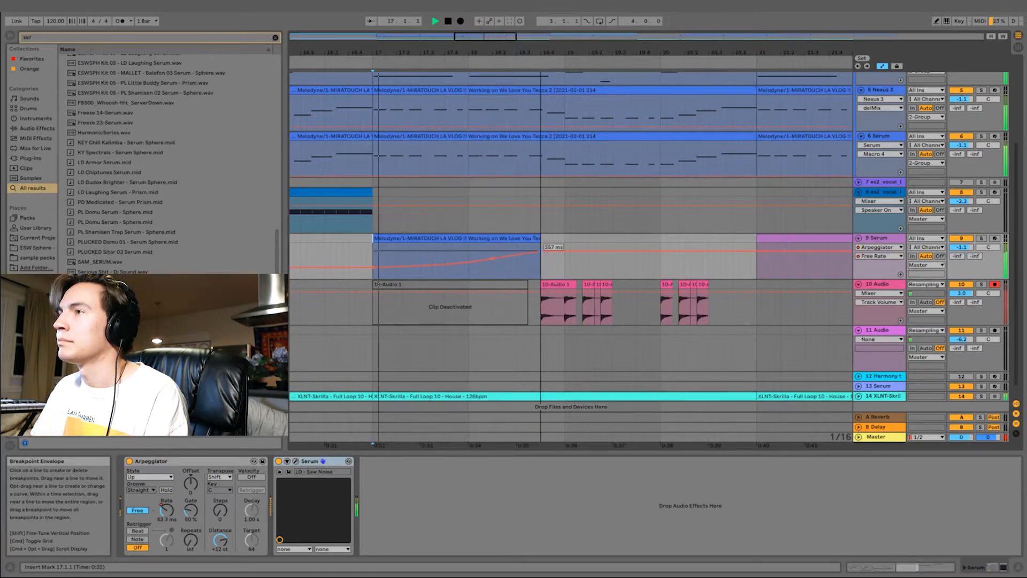
pyautogui.moveTo(373, 268); pyautogui.dragTo(373, 272)
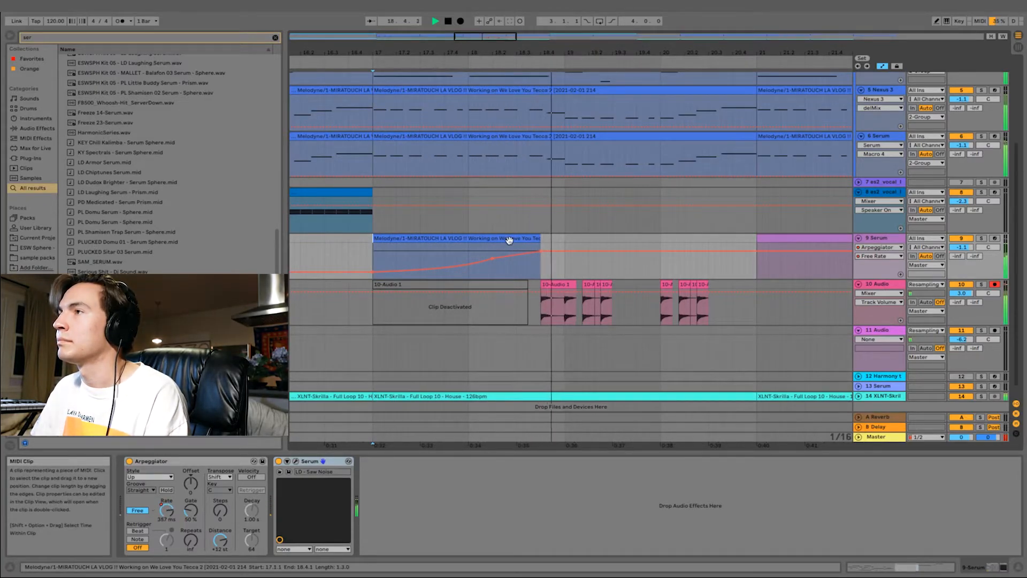
pyautogui.press('space')
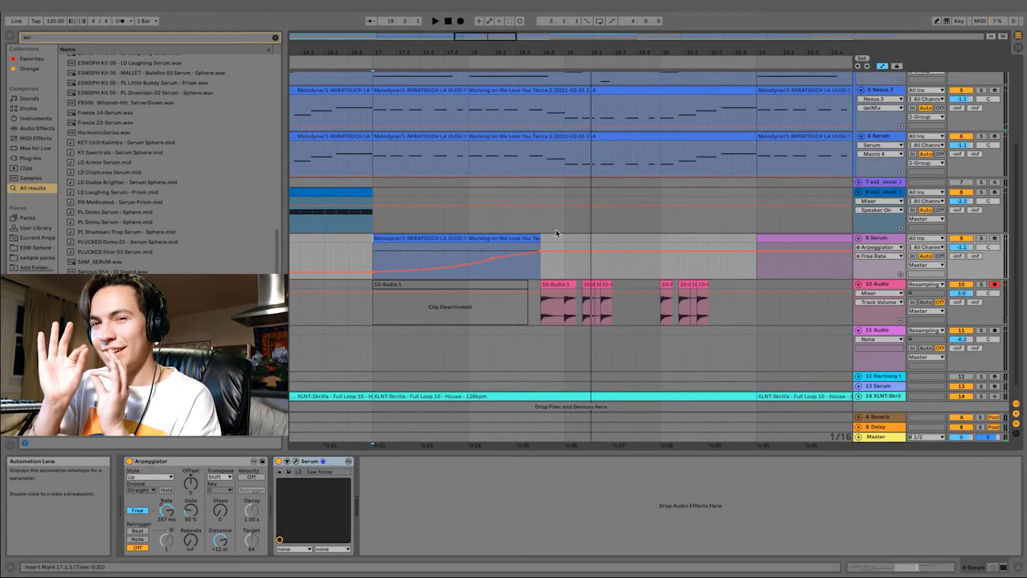
# Unfold the 9 Serum track in the full arrangement overview.
pyautogui.scroll(2, 589, 184)
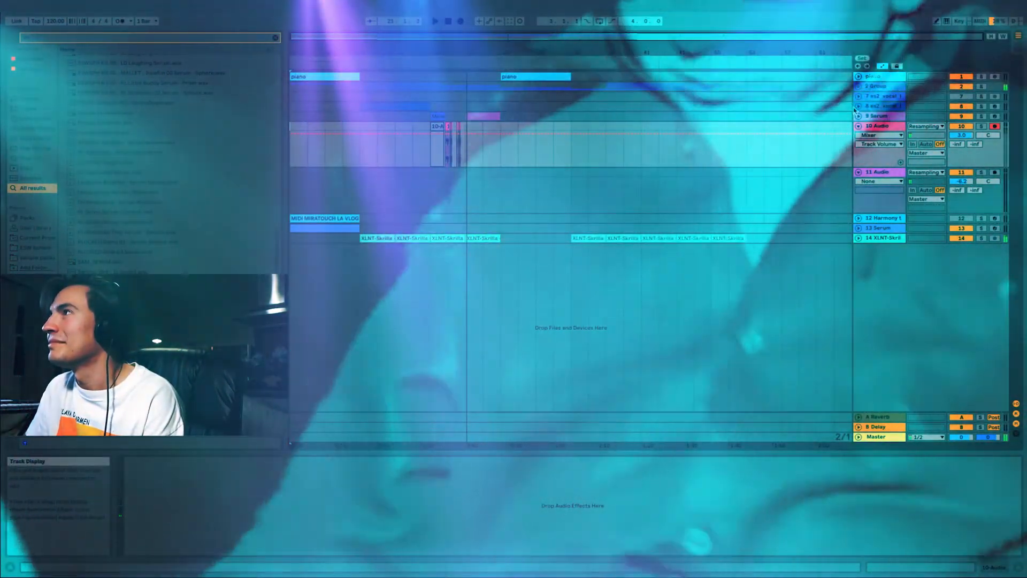
pyautogui.click(859, 115)
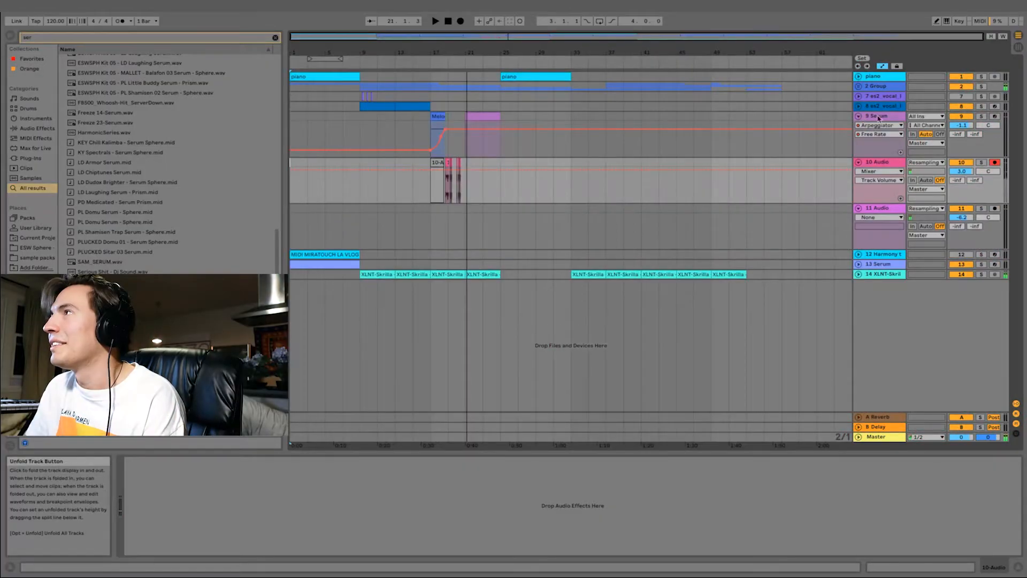